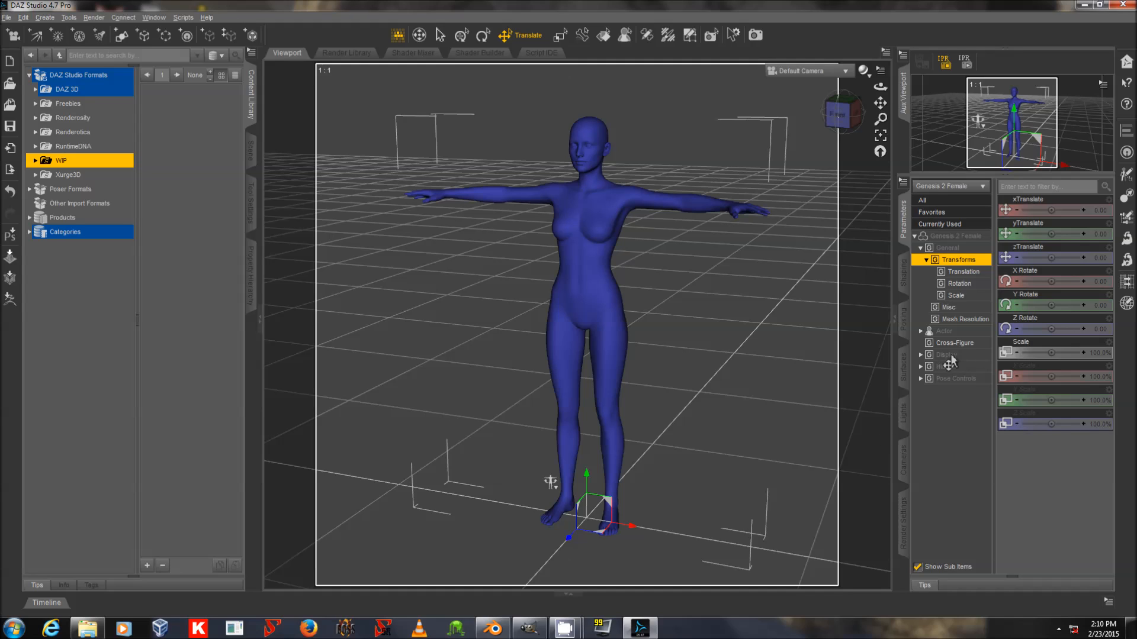
Set the Genesis 2 Female figure's mesh resolution level to Base
click(970, 320)
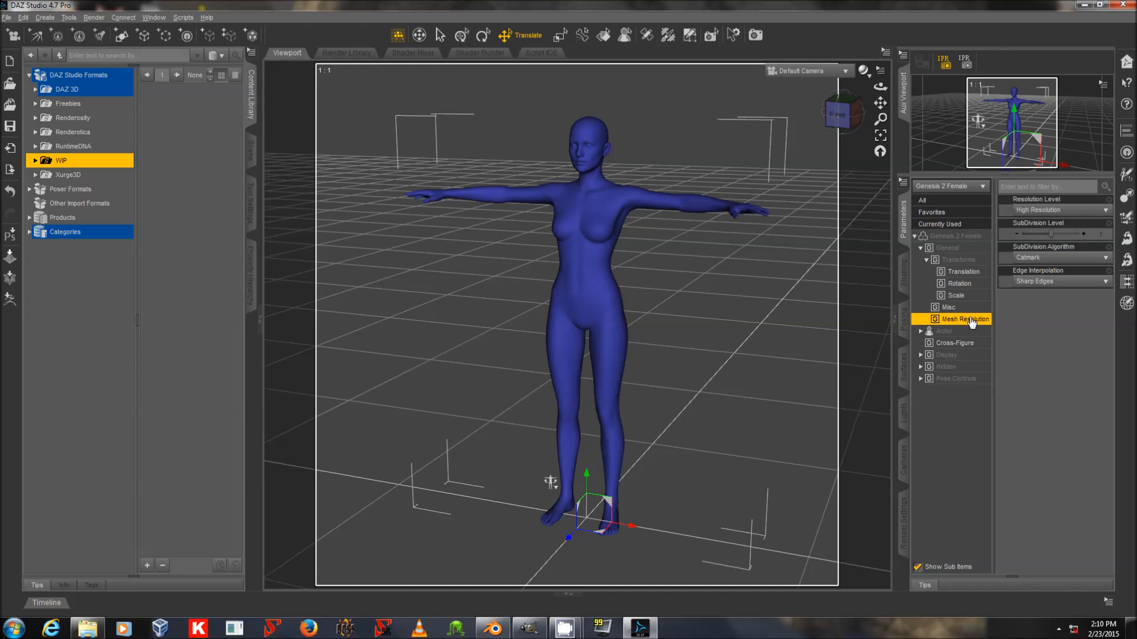
click(1030, 211)
click(1030, 222)
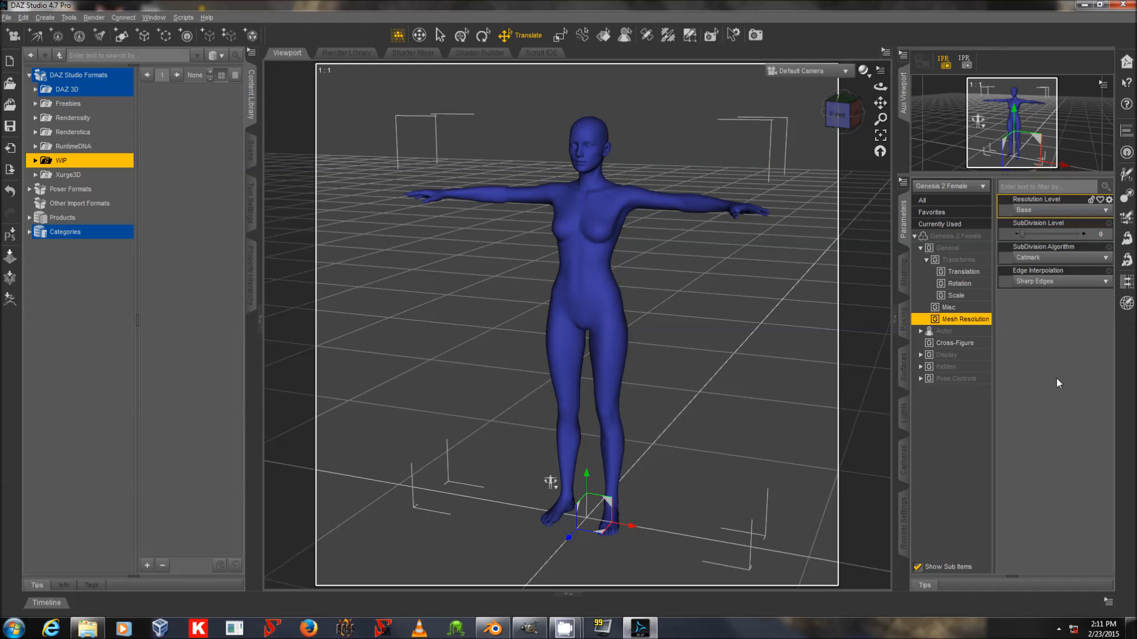
Export the figure as a Wavefront OBJ named !!!MorphBase2 into Blender files\!Genesis2Female\!!UsefulObj on drive E
key(alt+f)
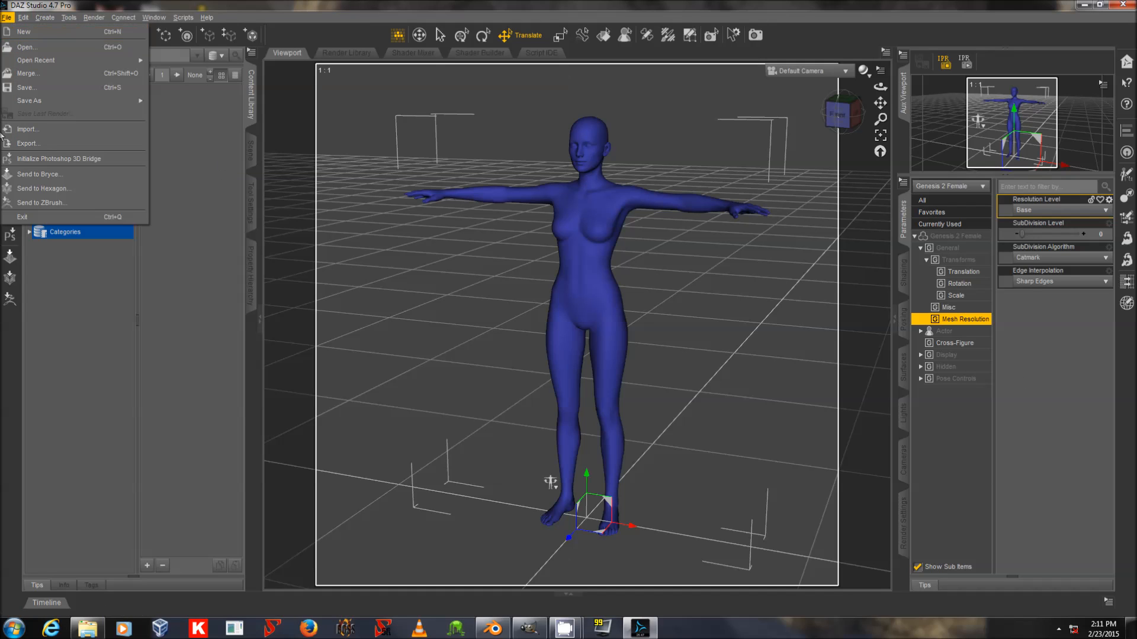
click(22, 141)
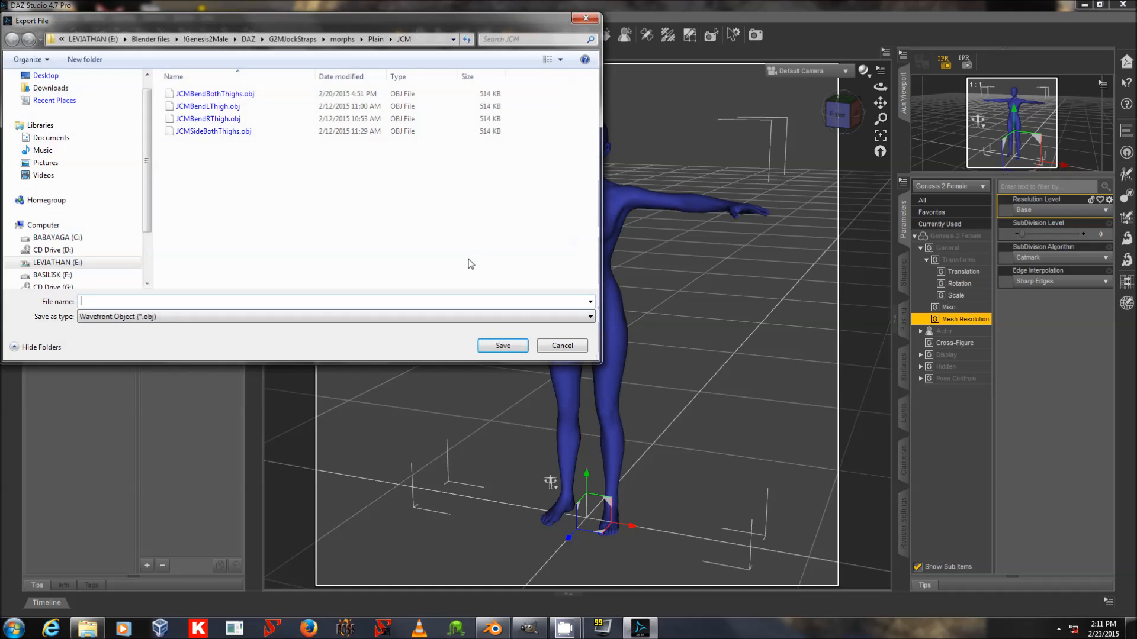
click(151, 39)
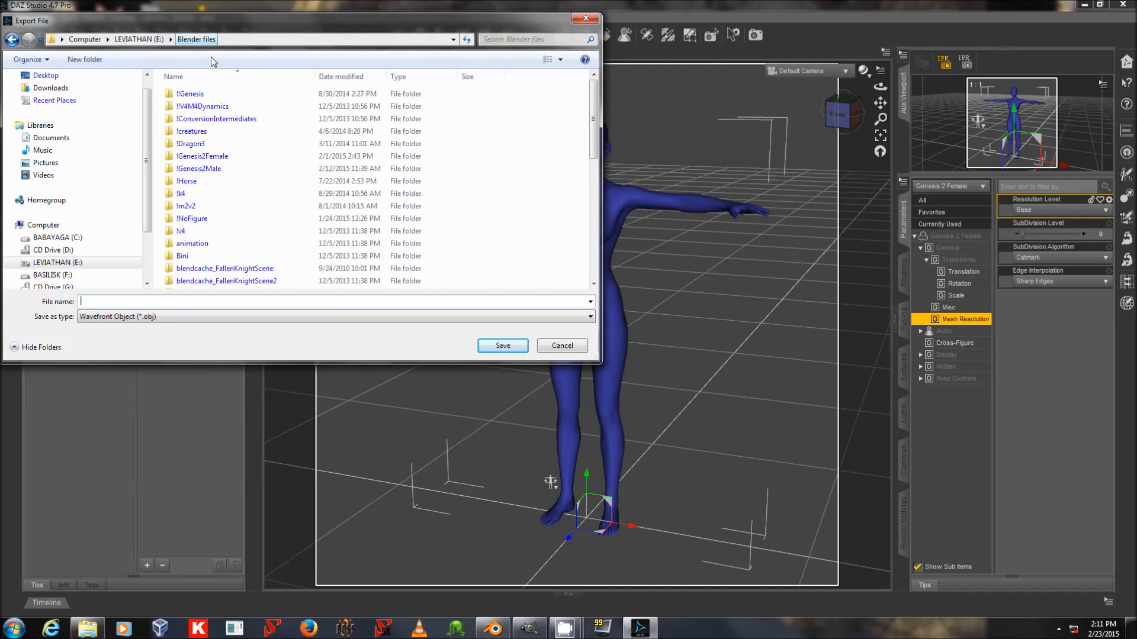
click(227, 157)
double_click(227, 157)
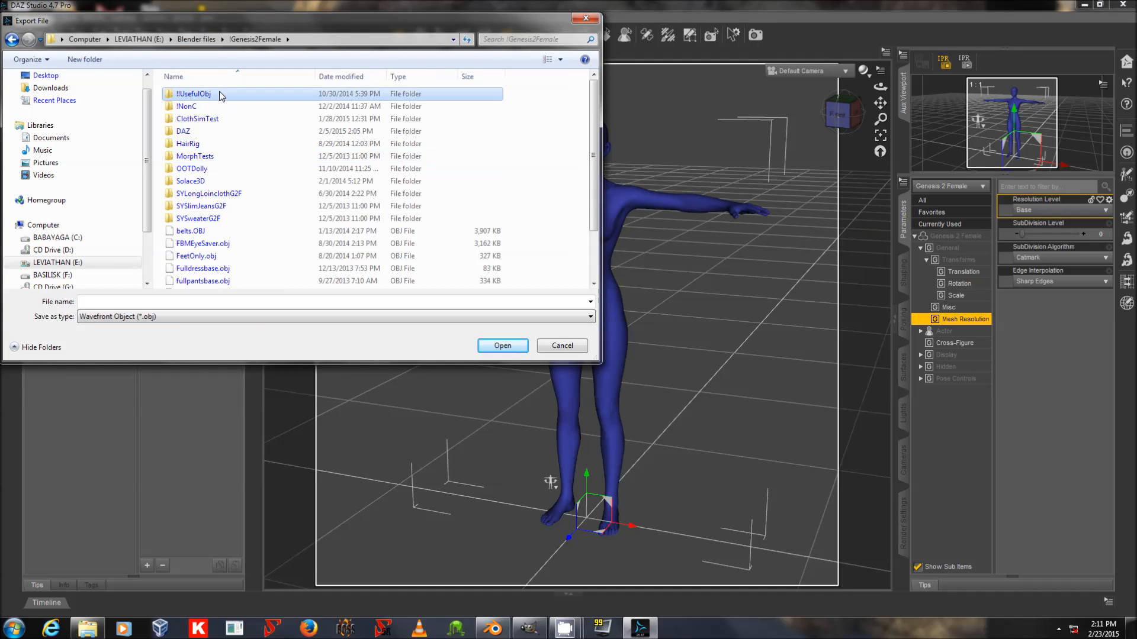
double_click(191, 93)
text(!!MorphBas)
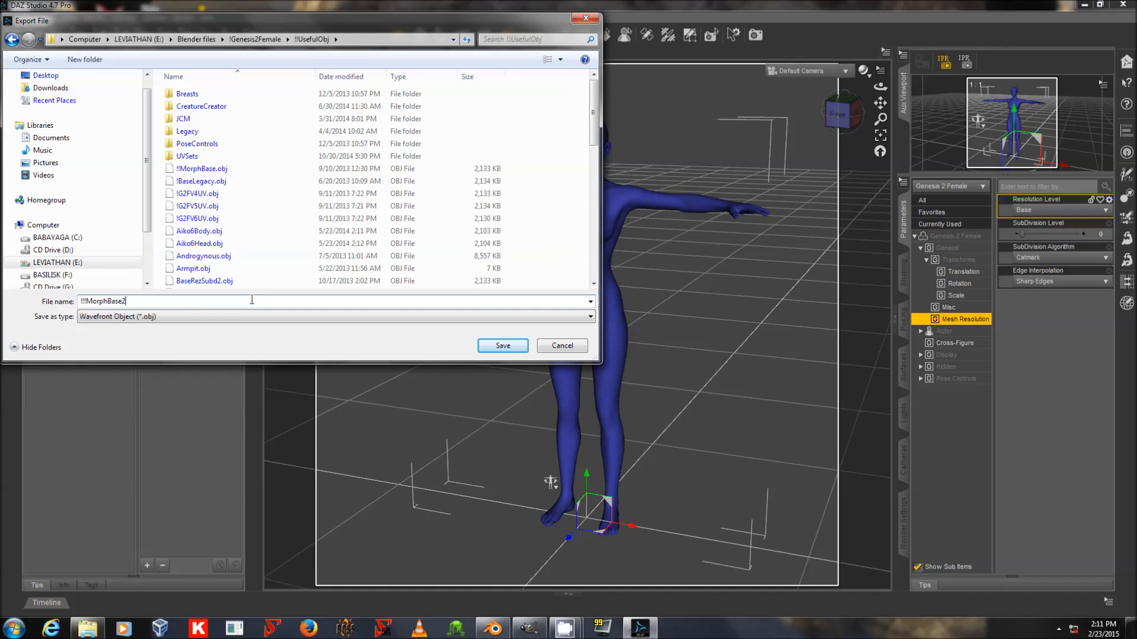
text(e2)
key(Return)
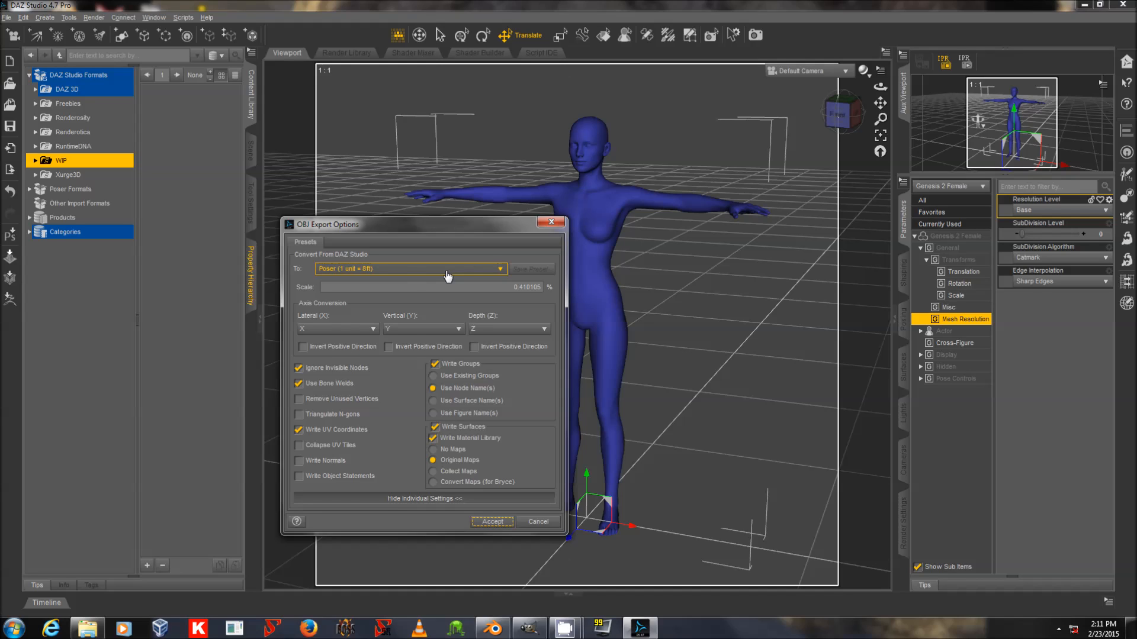
Keep the Poser (1 unit = 8ft) preset in the OBJ export options and accept the export
click(447, 273)
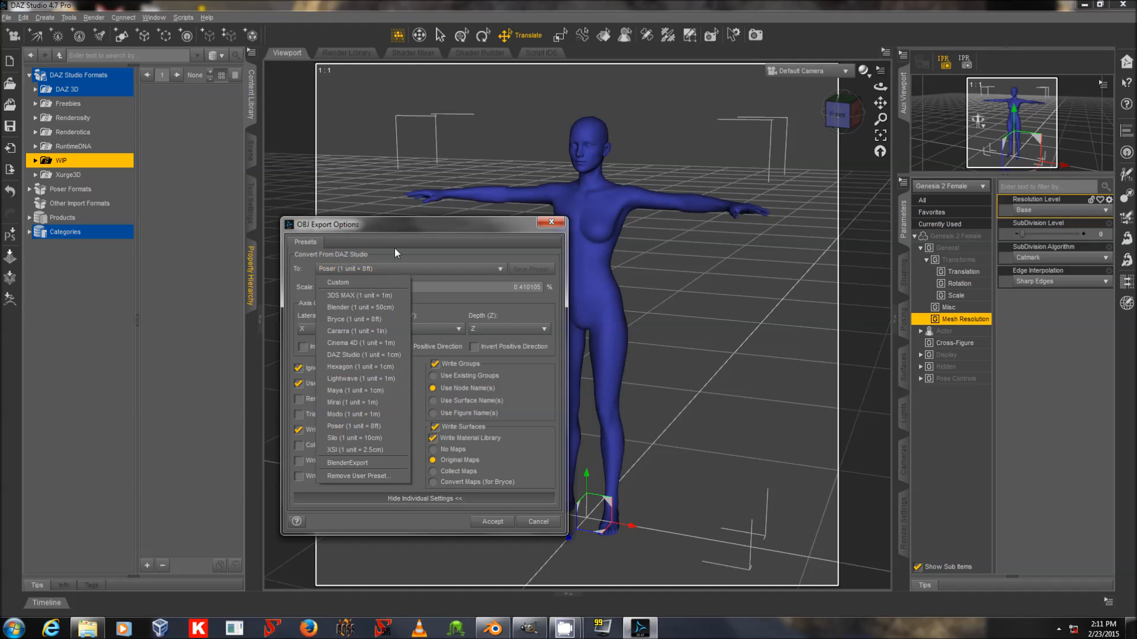
click(401, 229)
click(492, 522)
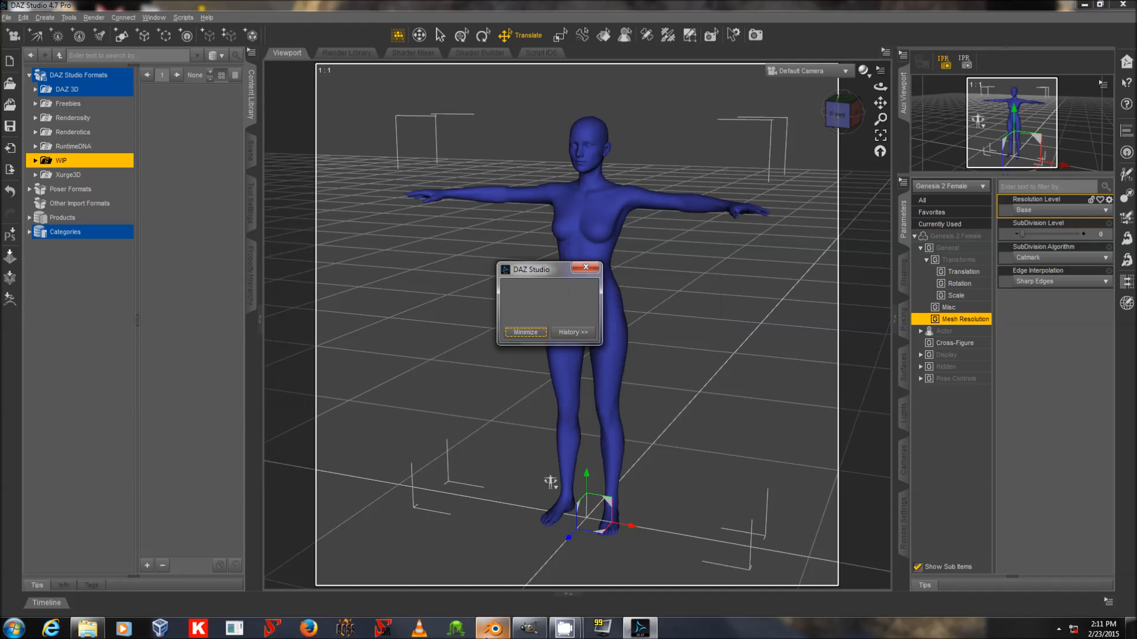
Switch to Blender and start a Wavefront OBJ import from the e:\blender files\ folder
mouse_move(493, 629)
click(492, 567)
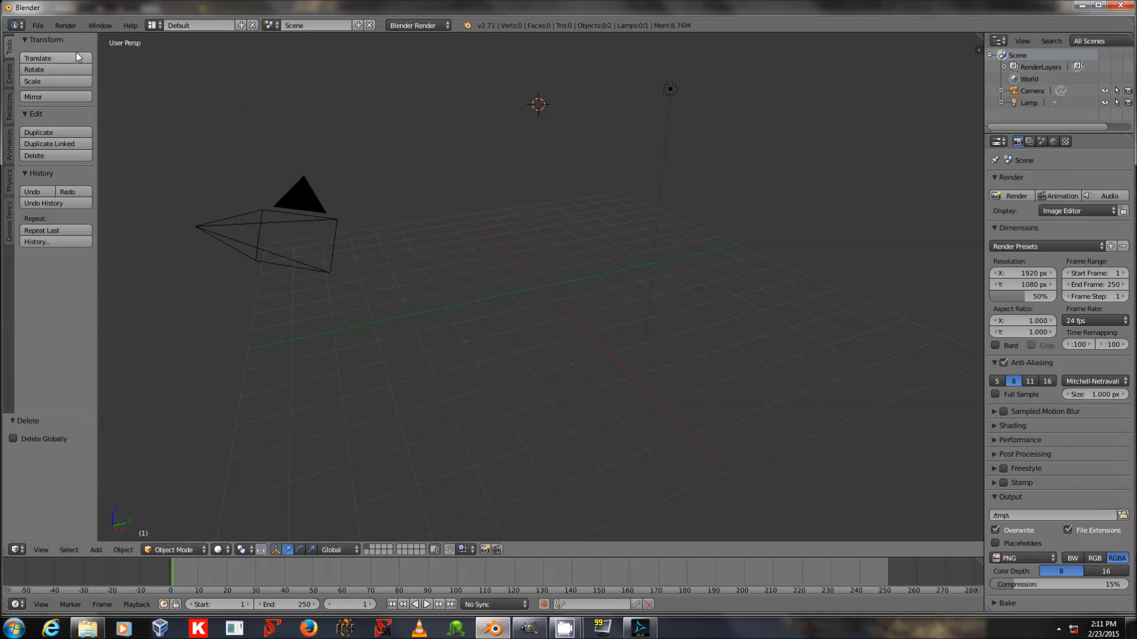
click(37, 25)
mouse_move(71, 227)
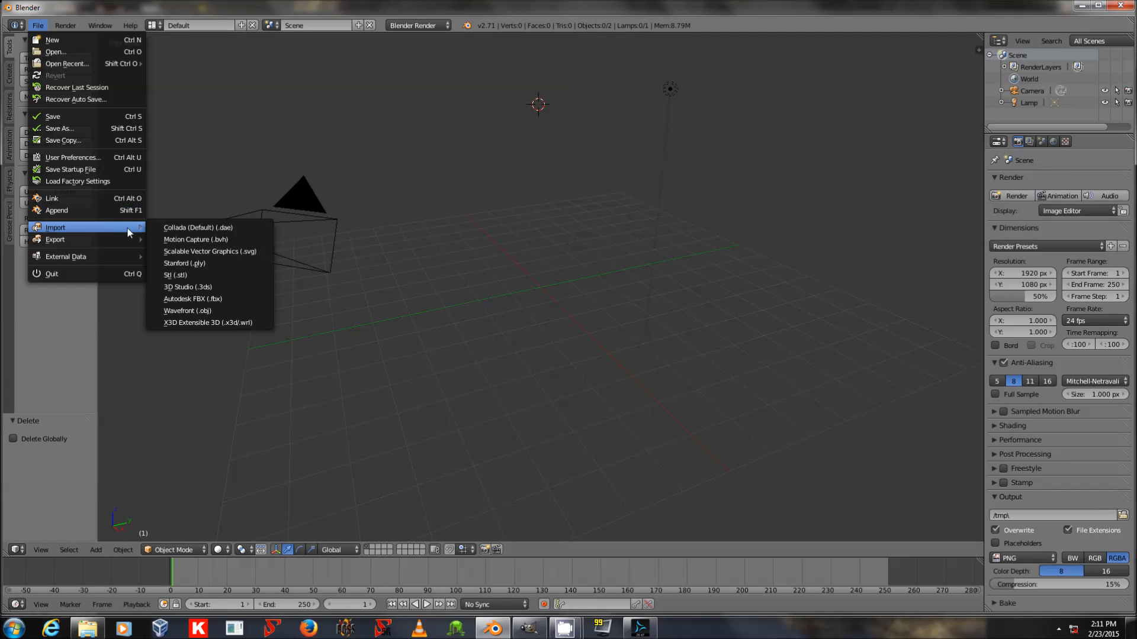
click(200, 309)
click(200, 56)
text(c)
text(:lender files)
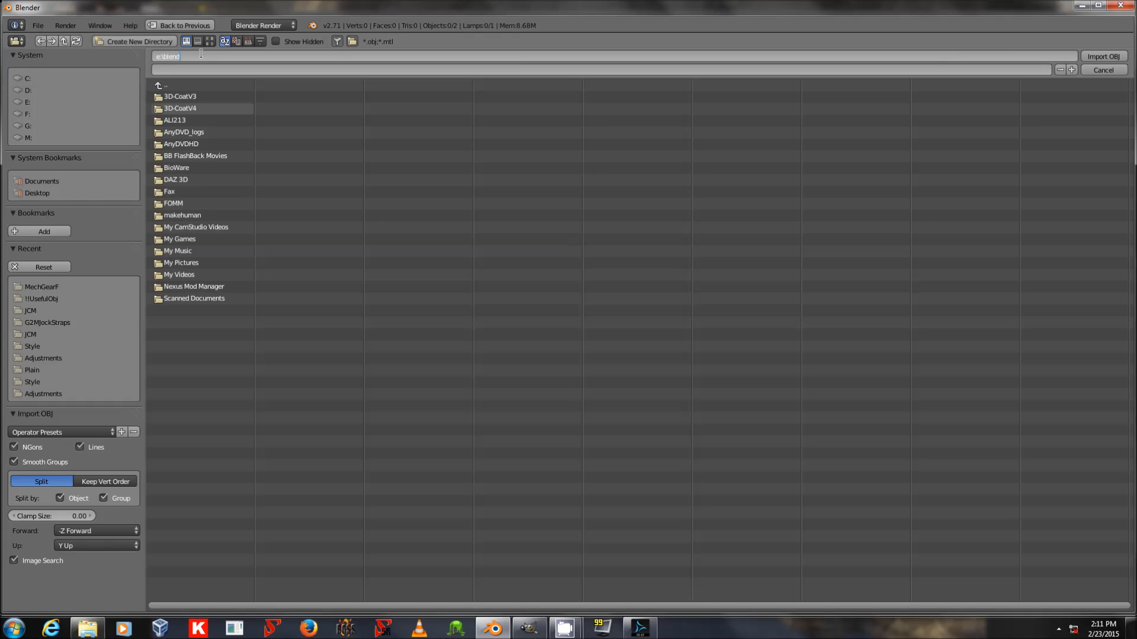
key(Return)
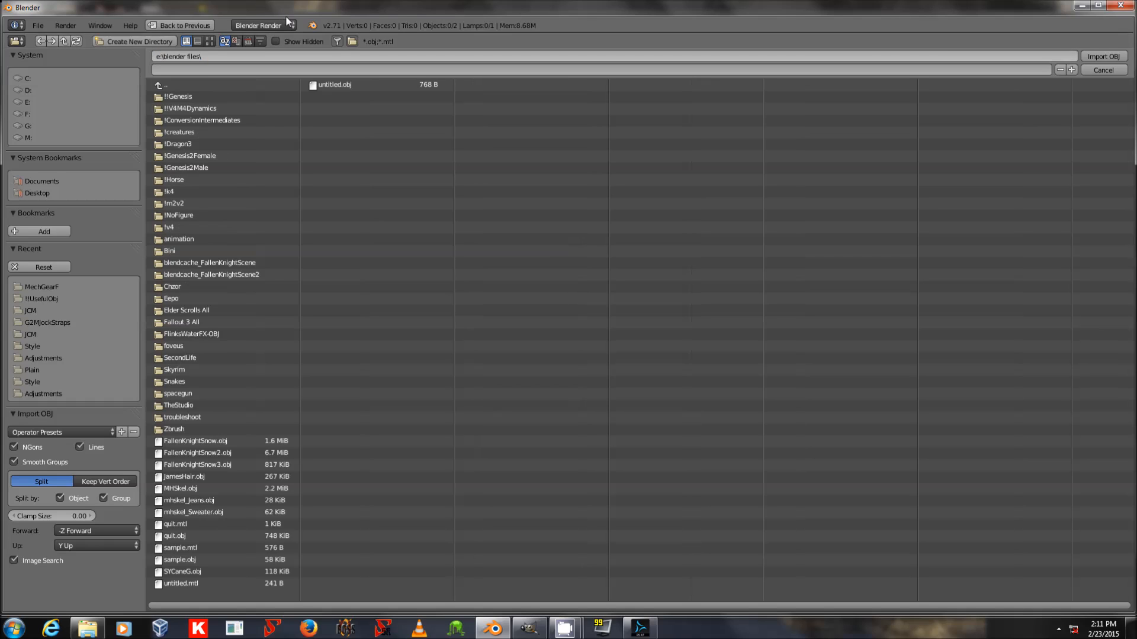
Import !!!MorphBase2.obj from !Genesis2Female\!!UsefulObj using the operator preset with Keep Vert Order and Poly Groups
click(257, 156)
click(222, 97)
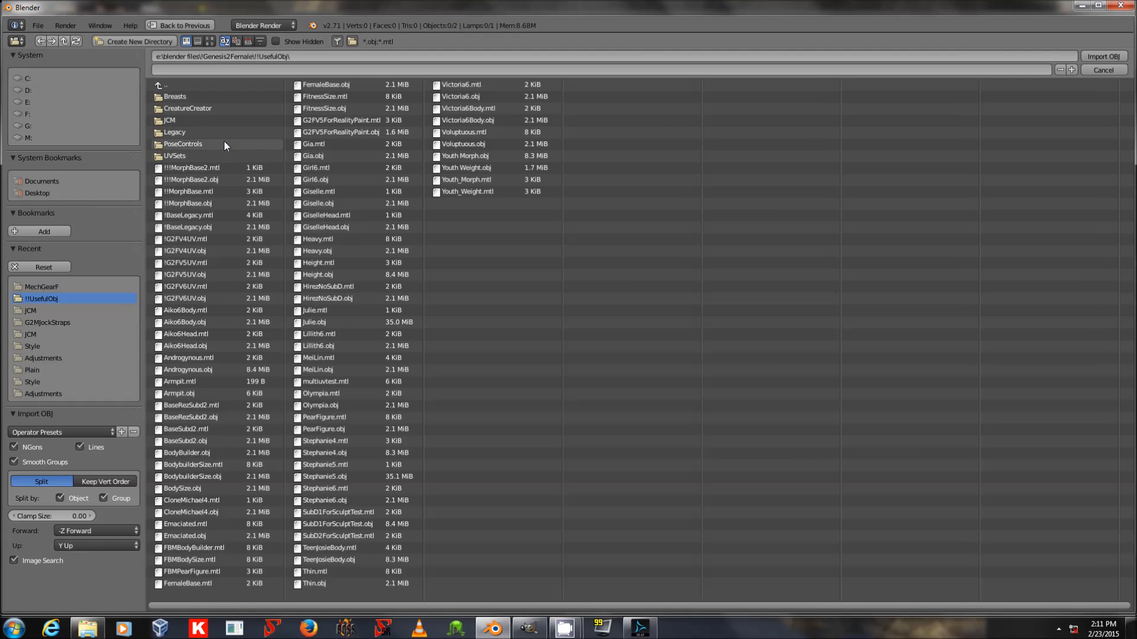
click(218, 180)
click(93, 432)
click(29, 462)
click(1104, 57)
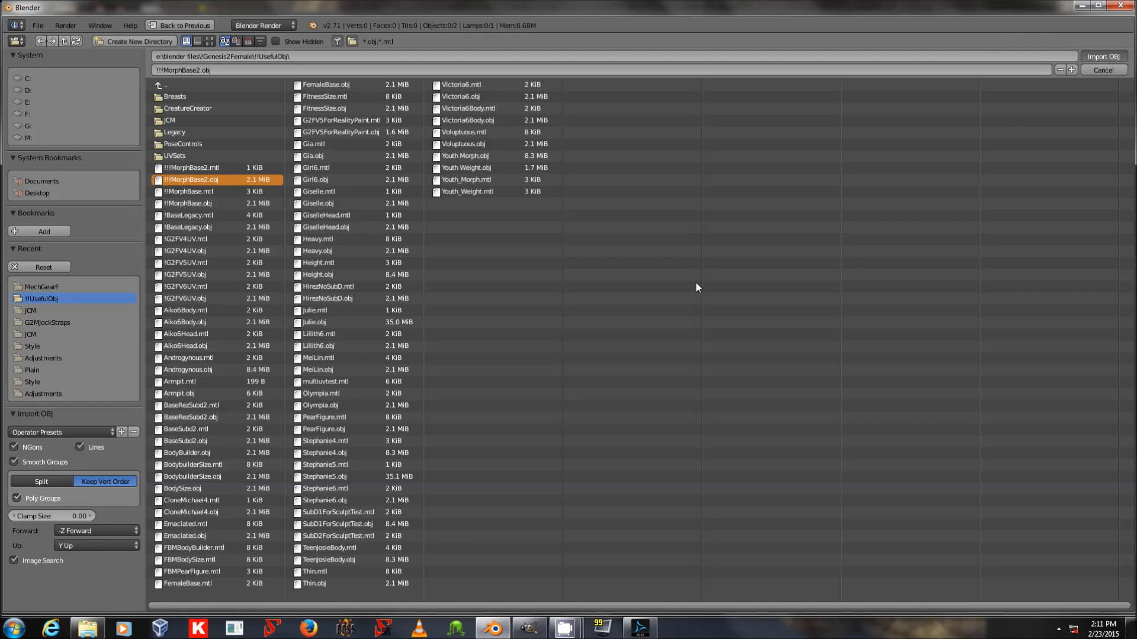
Show the imported figure in front orthographic view and give it smooth shading
key(KP_1)
scroll(656, 283, up, 10)
shift+middle_drag(691, 200, 689, 336)
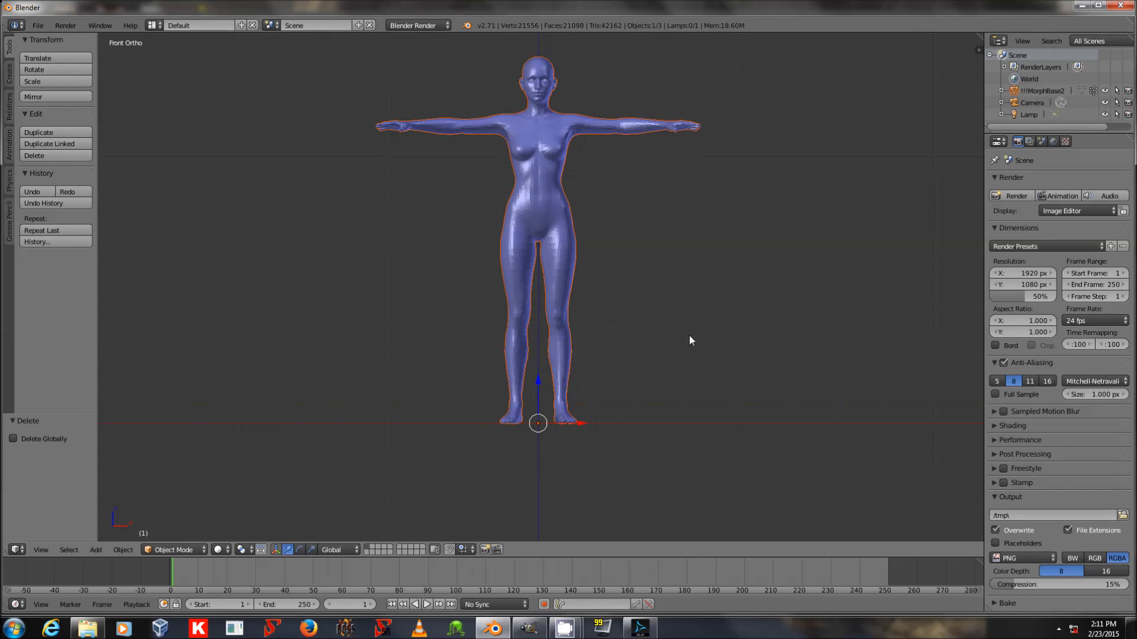
shift+middle_drag(656, 236, 655, 247)
click(550, 208)
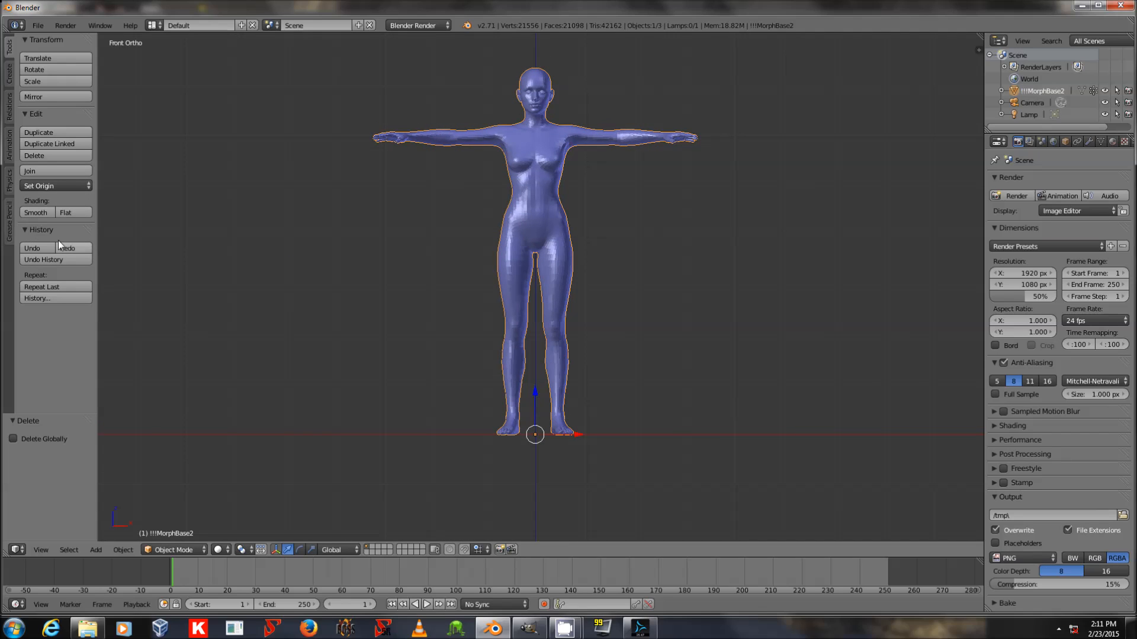
click(30, 213)
shift+middle_drag(605, 182, 598, 215)
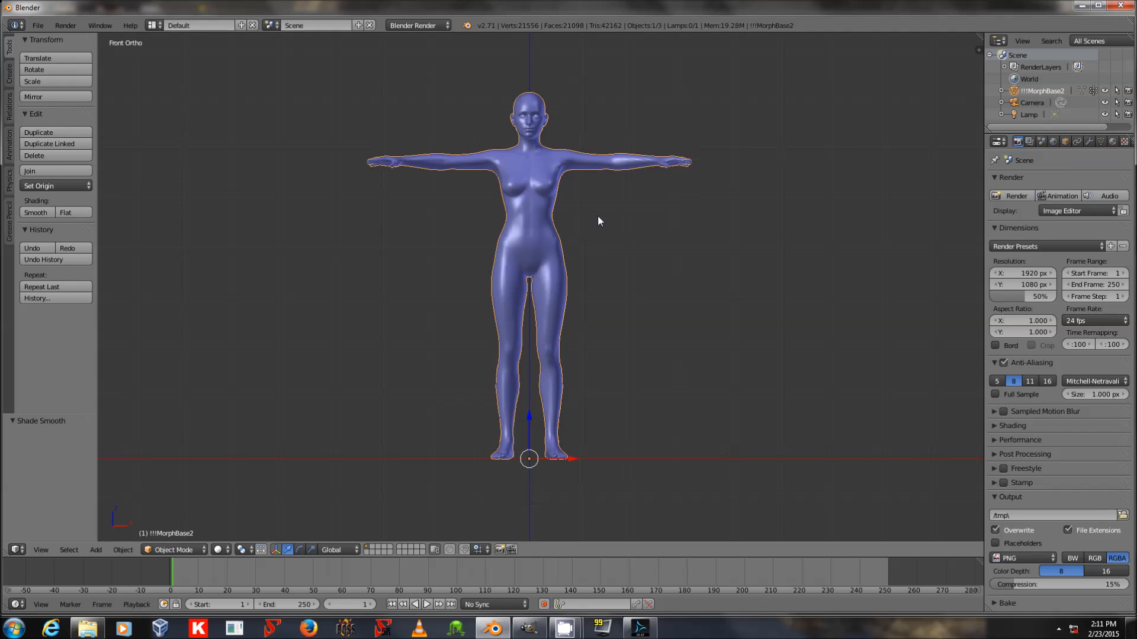
In Edit Mode, scale the whole mesh up by about 1.141 and raise it about 0.072 along Z onto the ground line
key(Tab)
key(s)
key(Escape)
key(s)
click(744, 300)
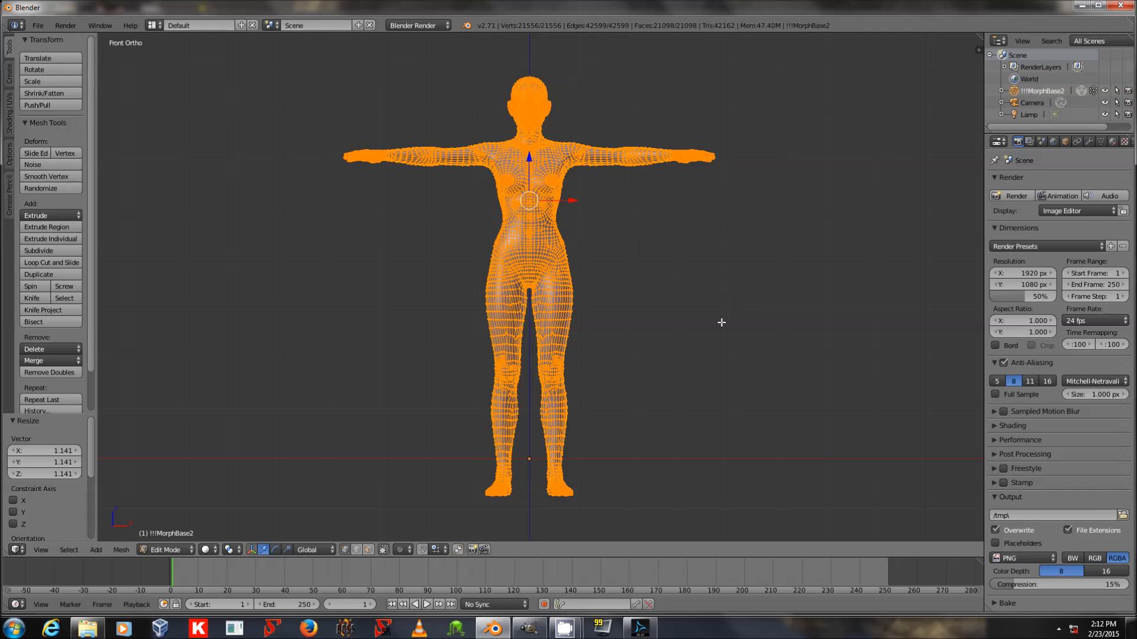
key(g)
key(z)
click(731, 284)
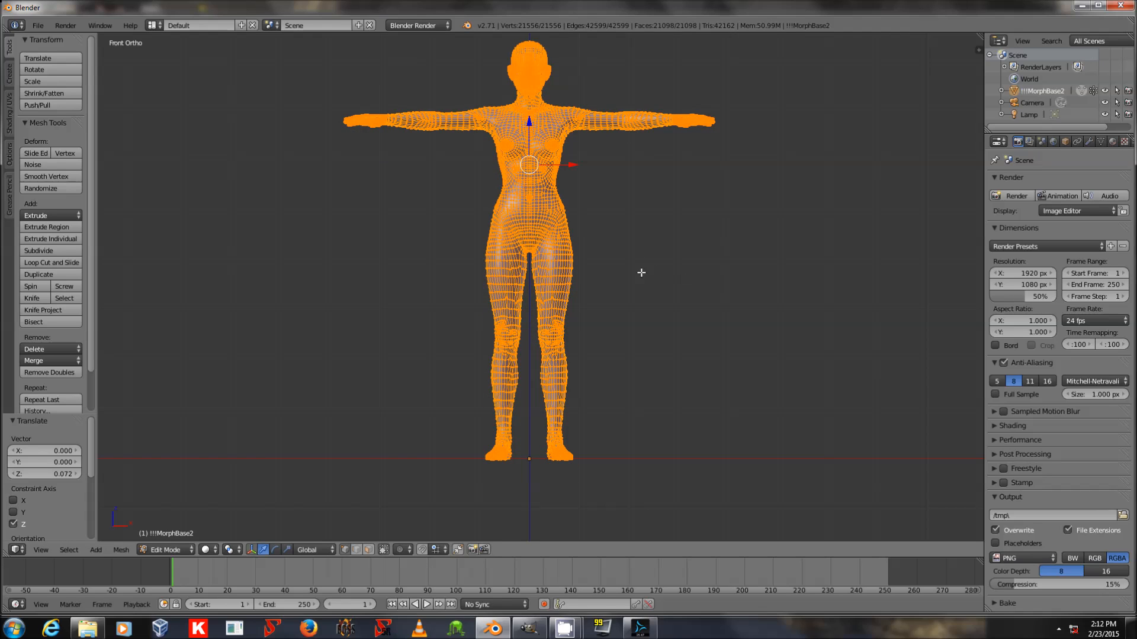
Narrow the waist by scaling its edge loop to about 0.774 with proportional editing at size 0.08, and return to Object Mode
shift+middle_drag(642, 248, 618, 280)
key(a)
alt+right_click(520, 221)
key(z)
click(388, 549)
click(432, 499)
key(s)
scroll(657, 339, up, 10)
scroll(645, 333, up, 7)
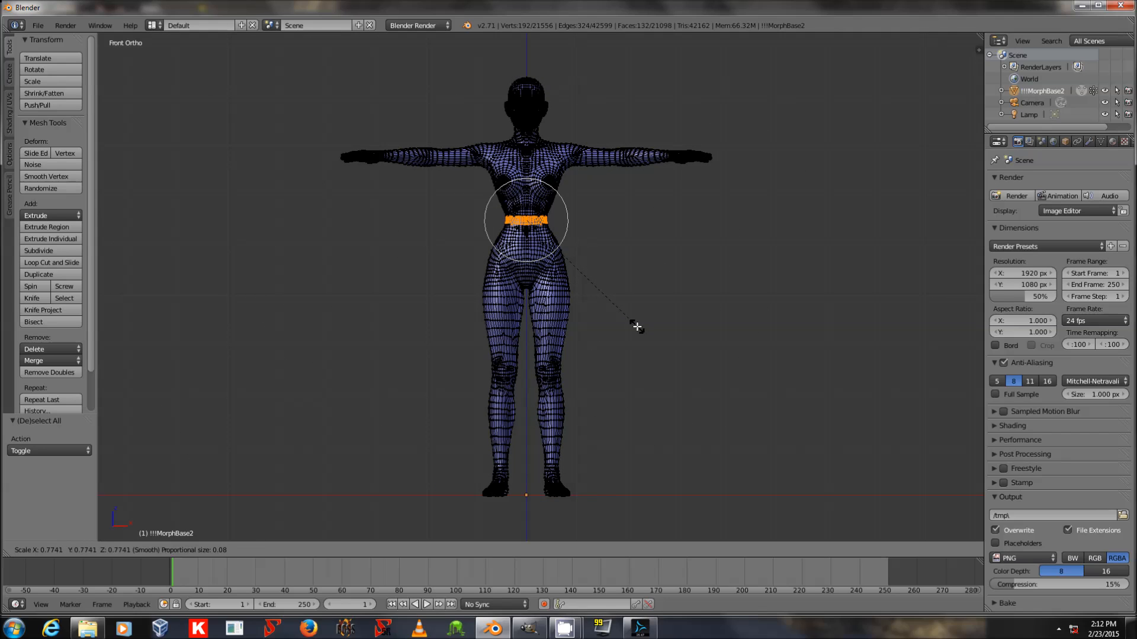
click(637, 327)
key(Tab)
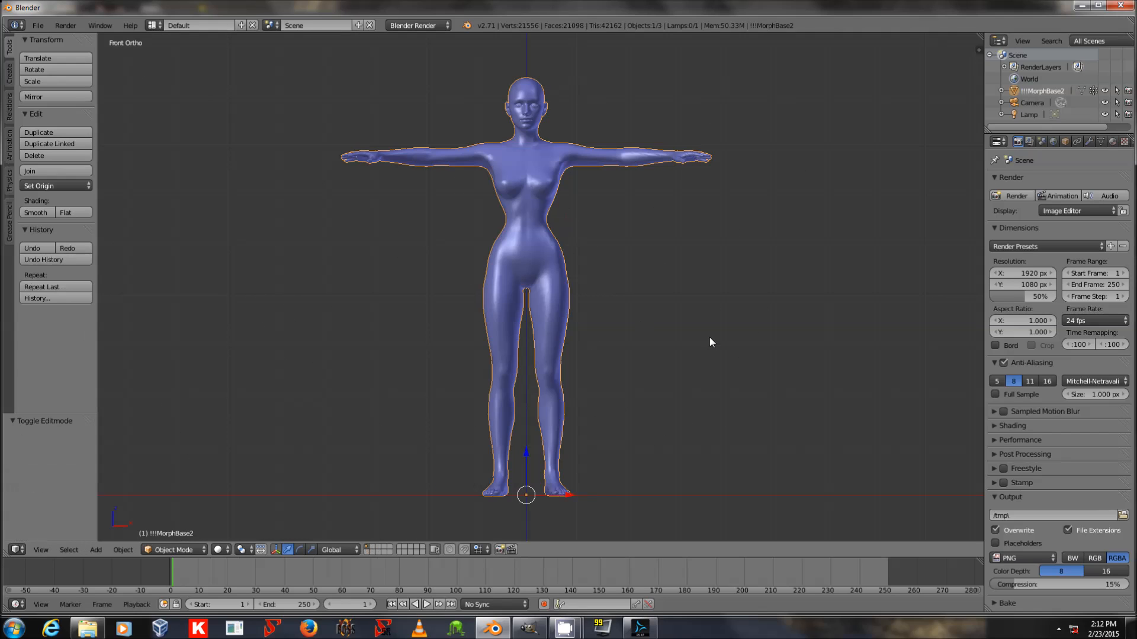
Export the edited figure as a Wavefront OBJ named testmorph into the !!UsefulObj folder, using a saved operator preset
click(37, 25)
mouse_move(109, 239)
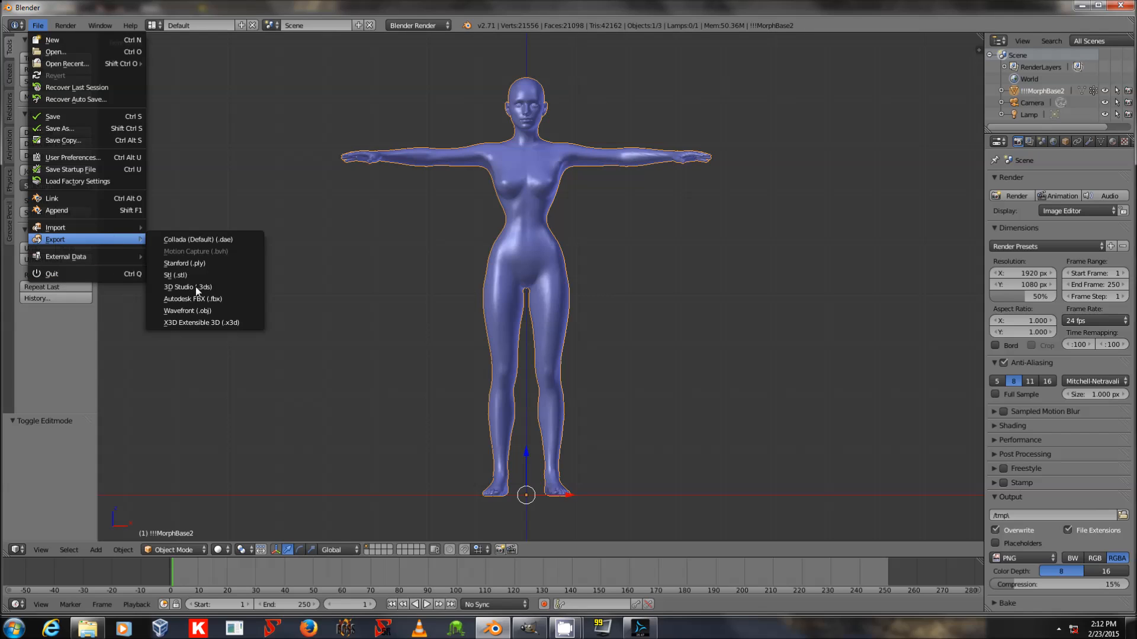
click(187, 310)
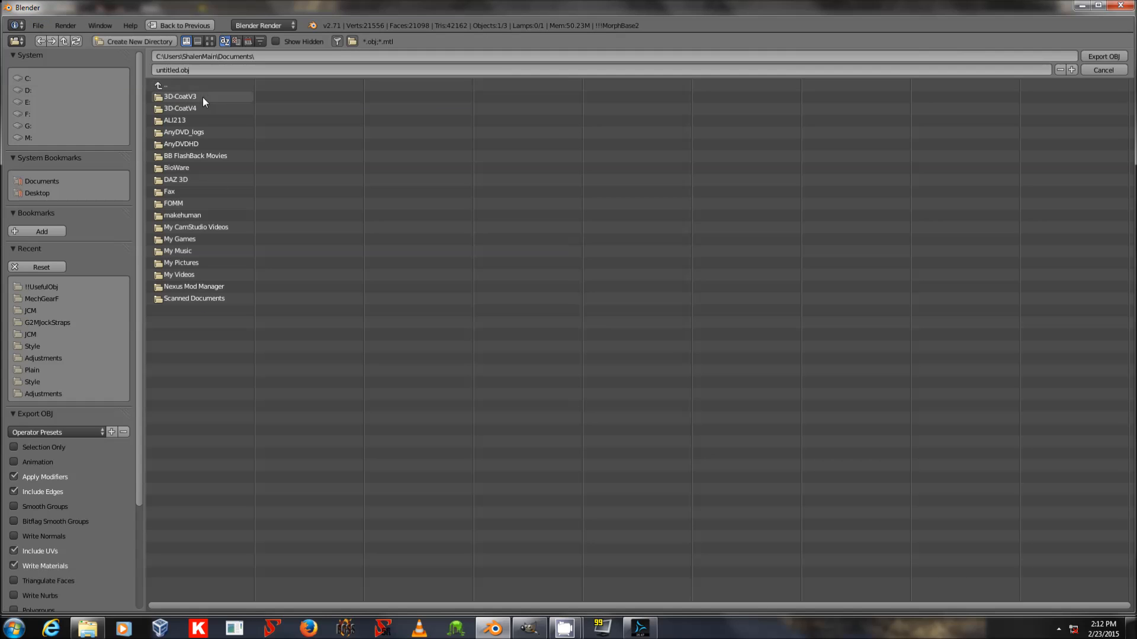
click(55, 287)
click(212, 69)
text(testmorph)
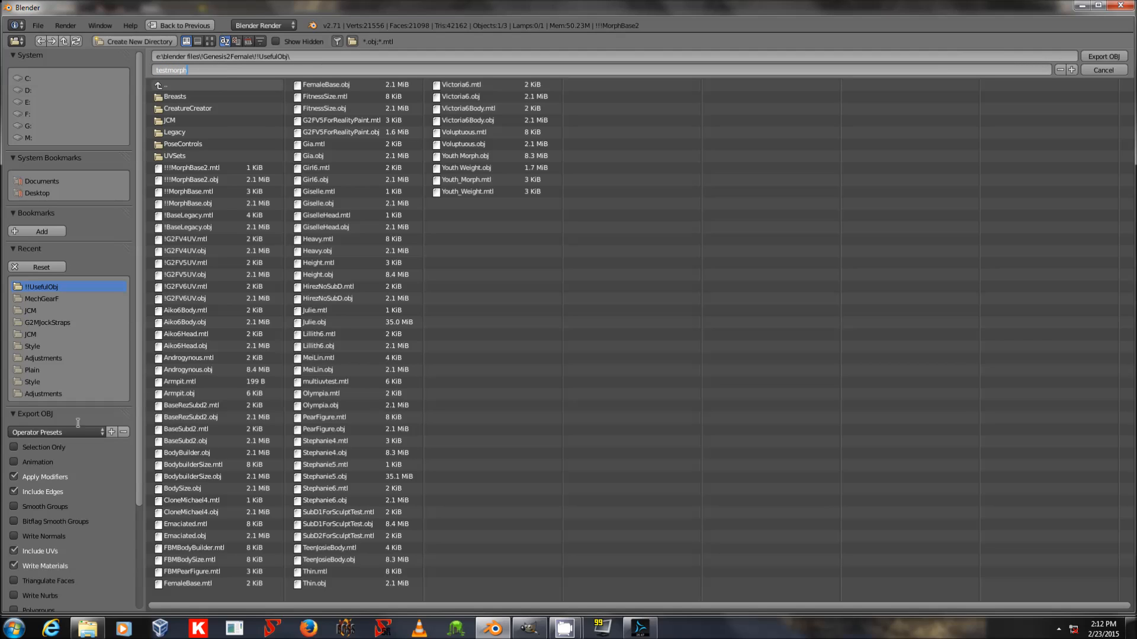
click(101, 431)
click(82, 463)
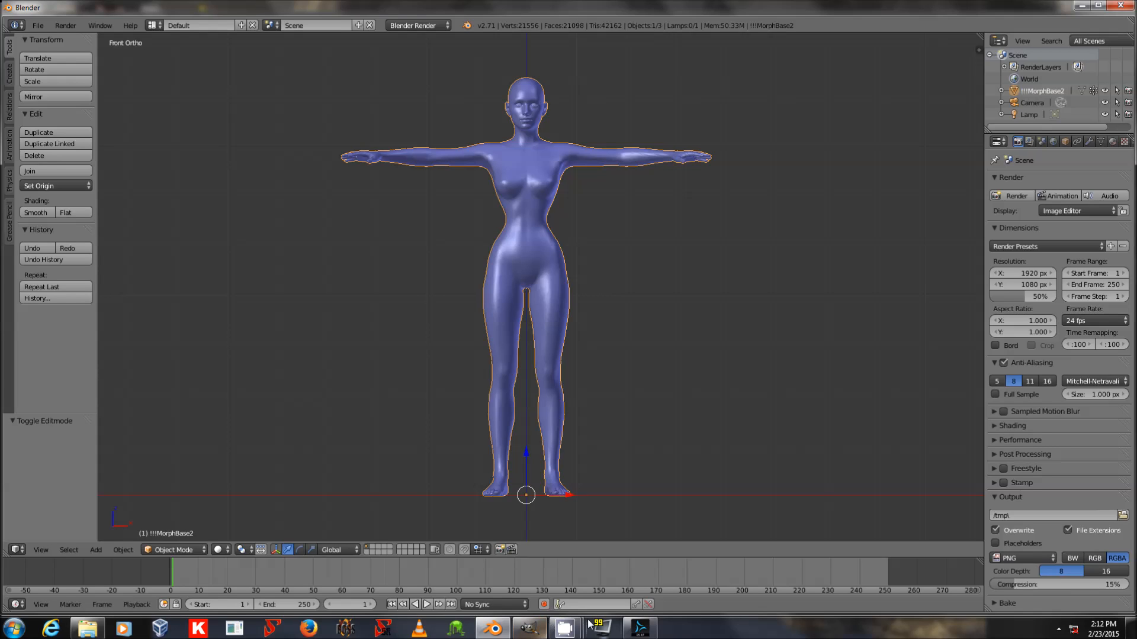
Switch to DAZ Studio and open Morph Loader Pro's morph file selection
click(641, 627)
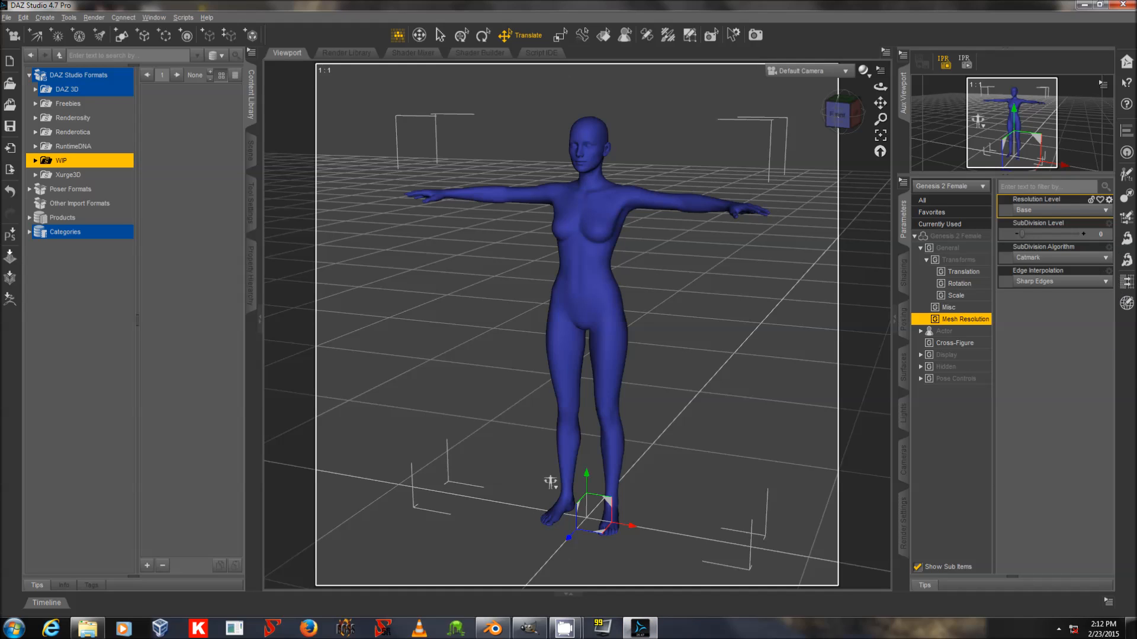
click(1128, 262)
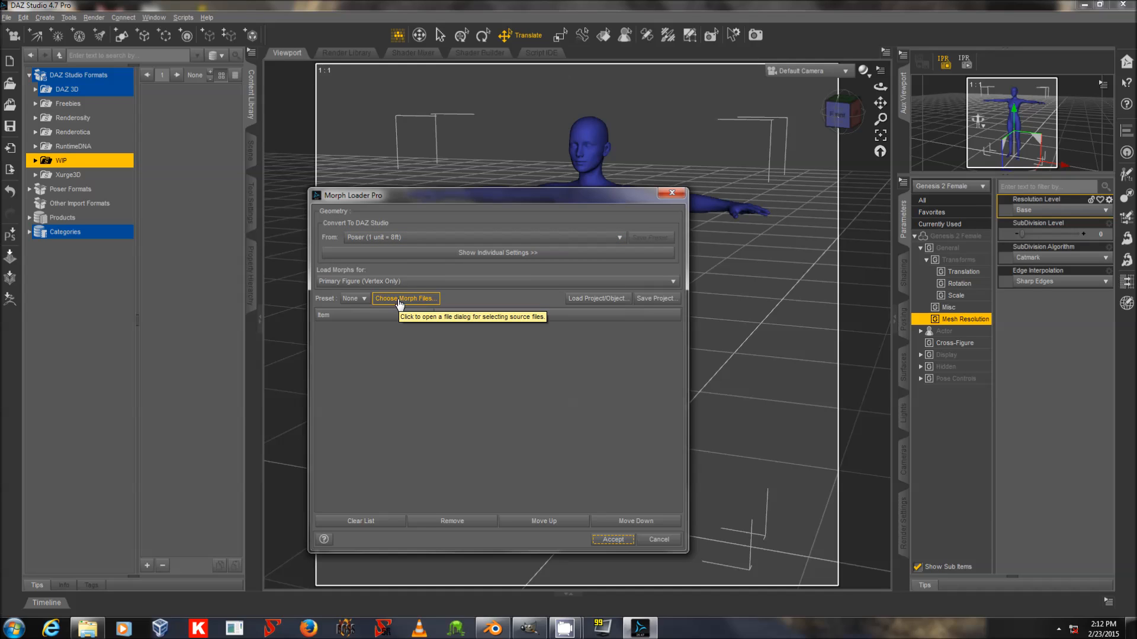
click(399, 299)
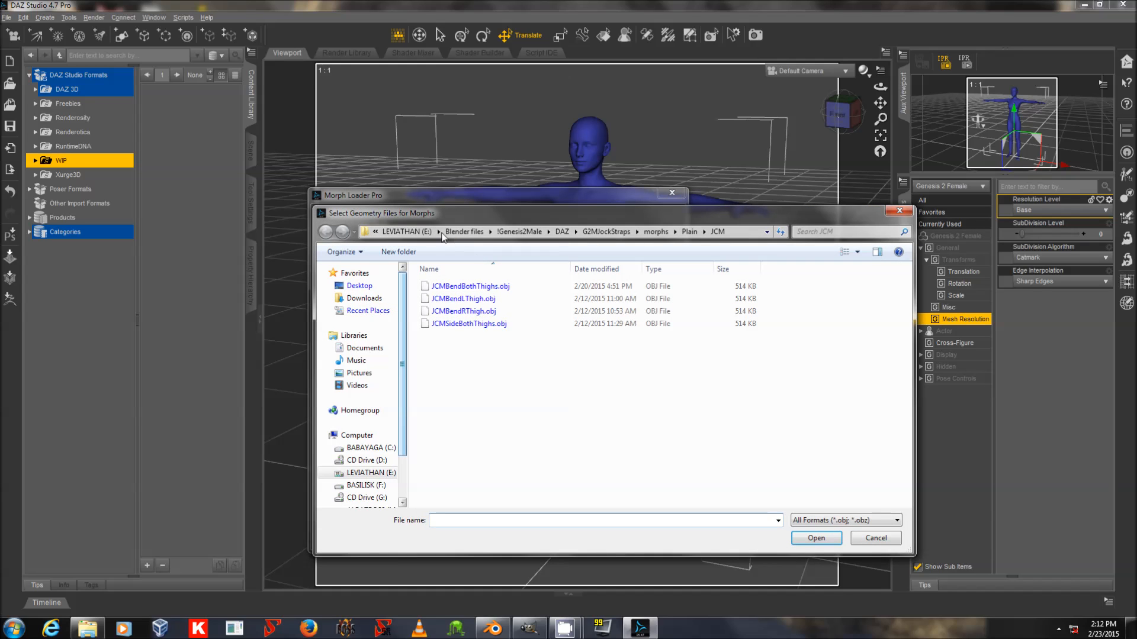
Load testmorph.obj from Blender files\!Genesis2Female\!!UsefulObj as the morph file and select its entry
click(487, 232)
click(473, 233)
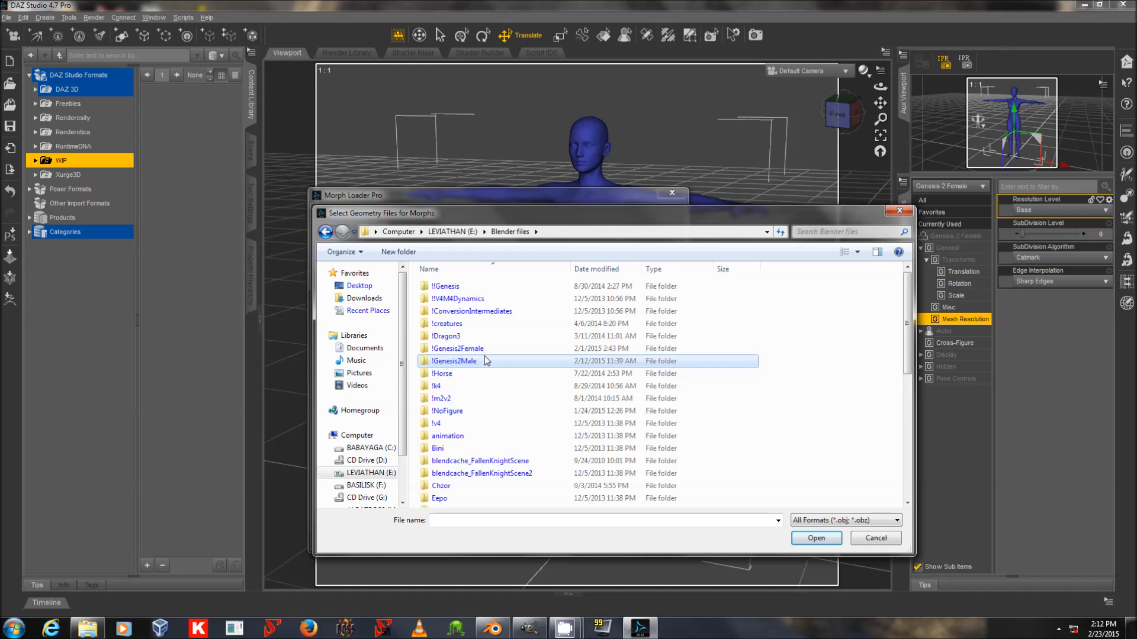
click(483, 351)
double_click(483, 349)
double_click(452, 288)
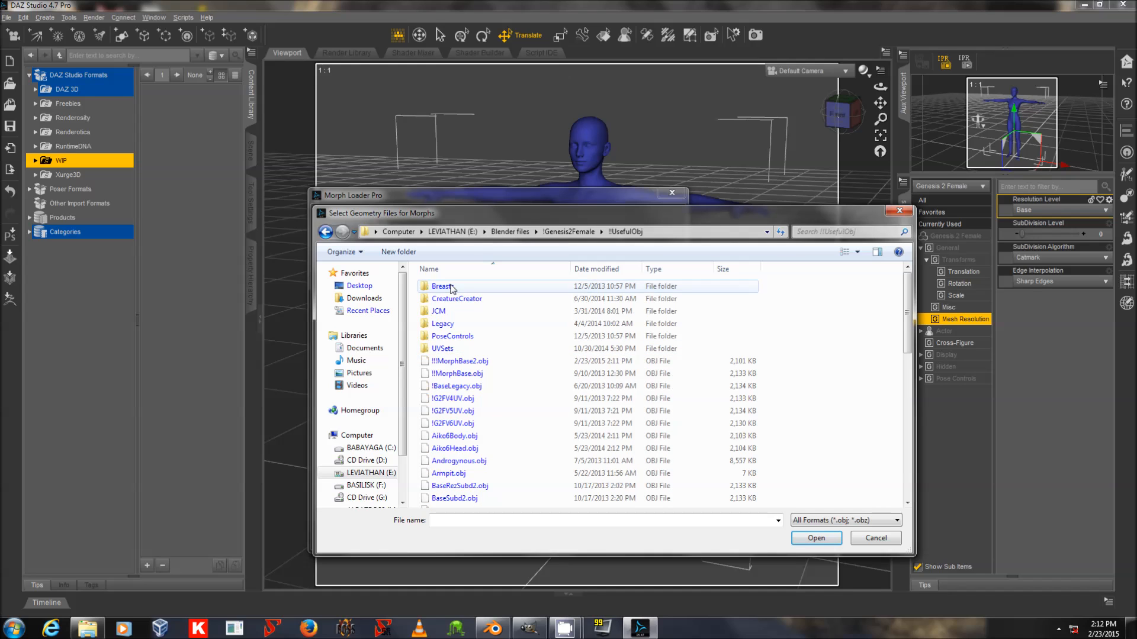
scroll(592, 408, down, 10)
click(462, 428)
double_click(456, 426)
click(492, 325)
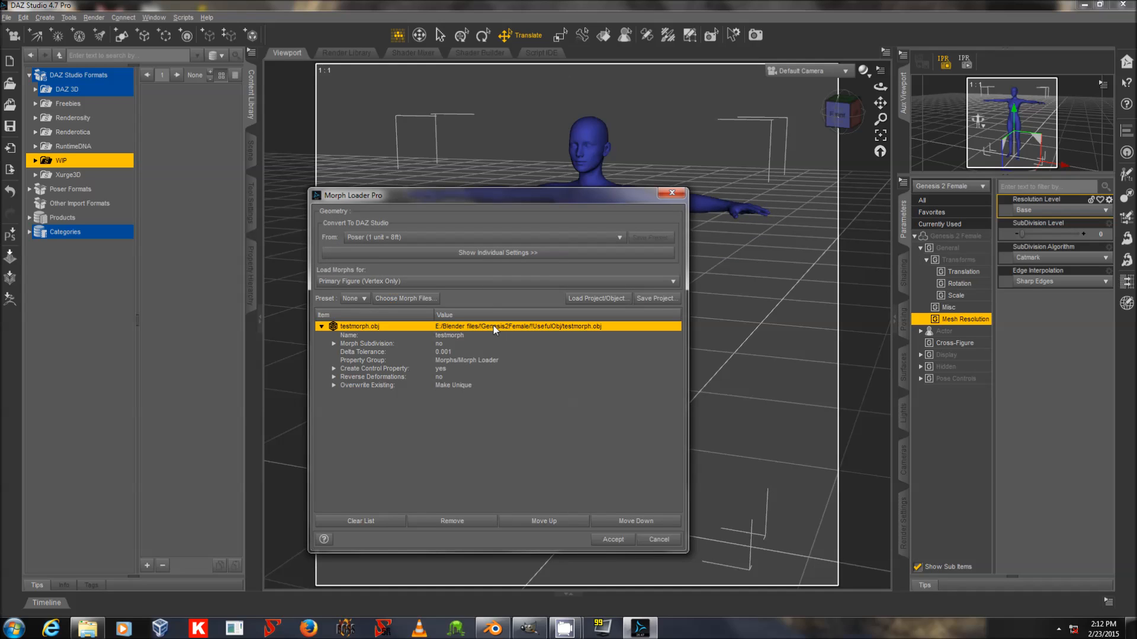
Name the testmorph.obj entry "A New Morph Name" and assign it to the property group Actor/Full Body/Real World
click(454, 336)
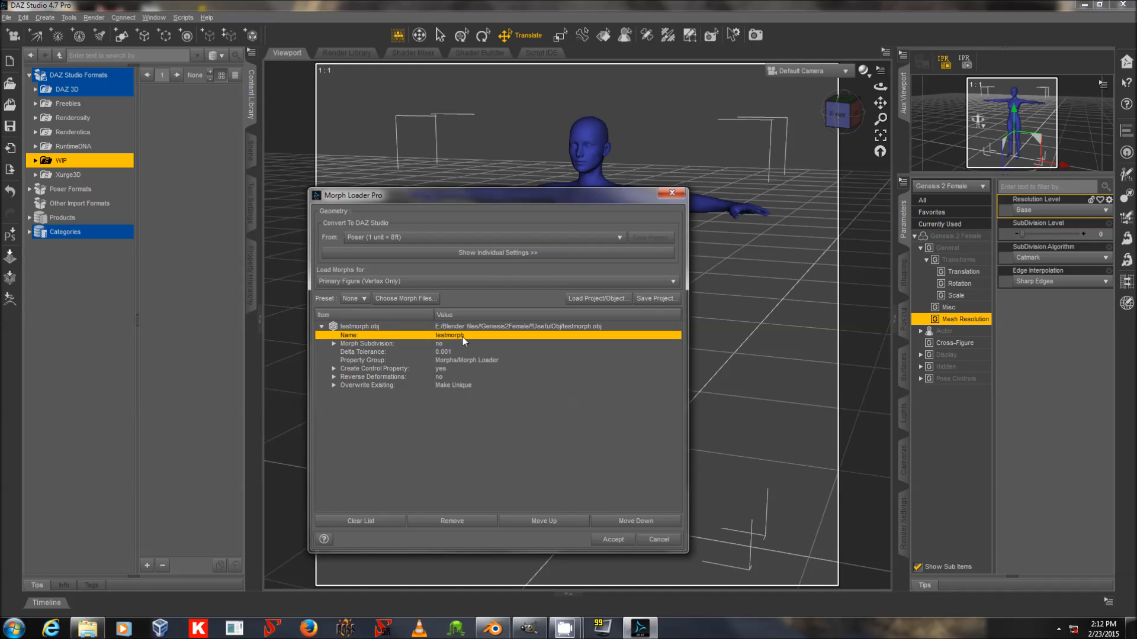
click(463, 336)
click(463, 361)
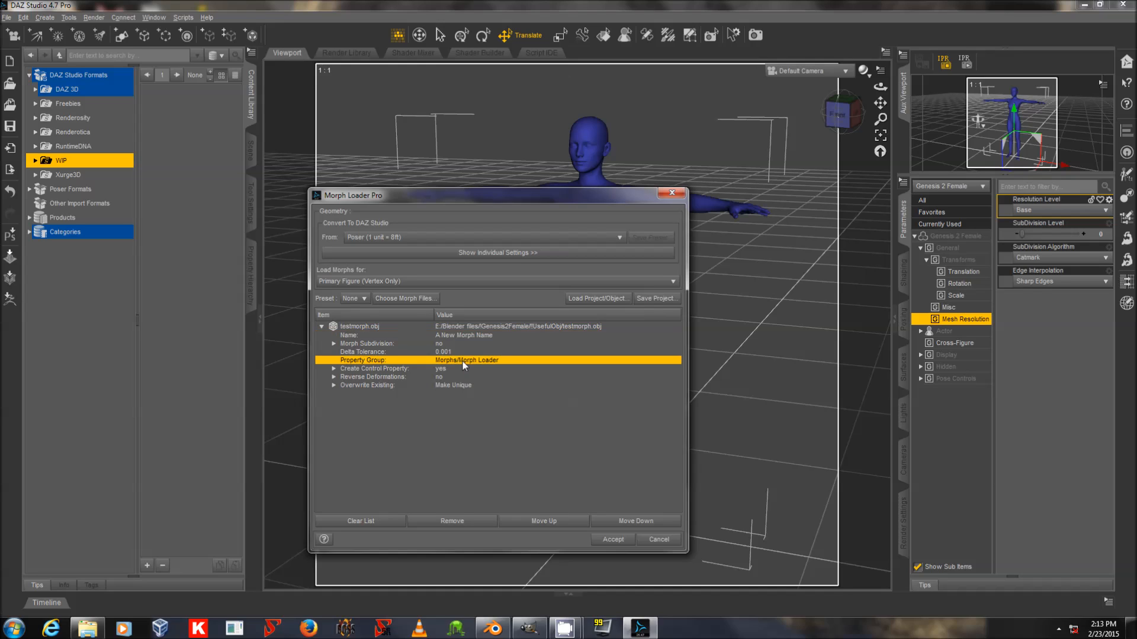
click(494, 362)
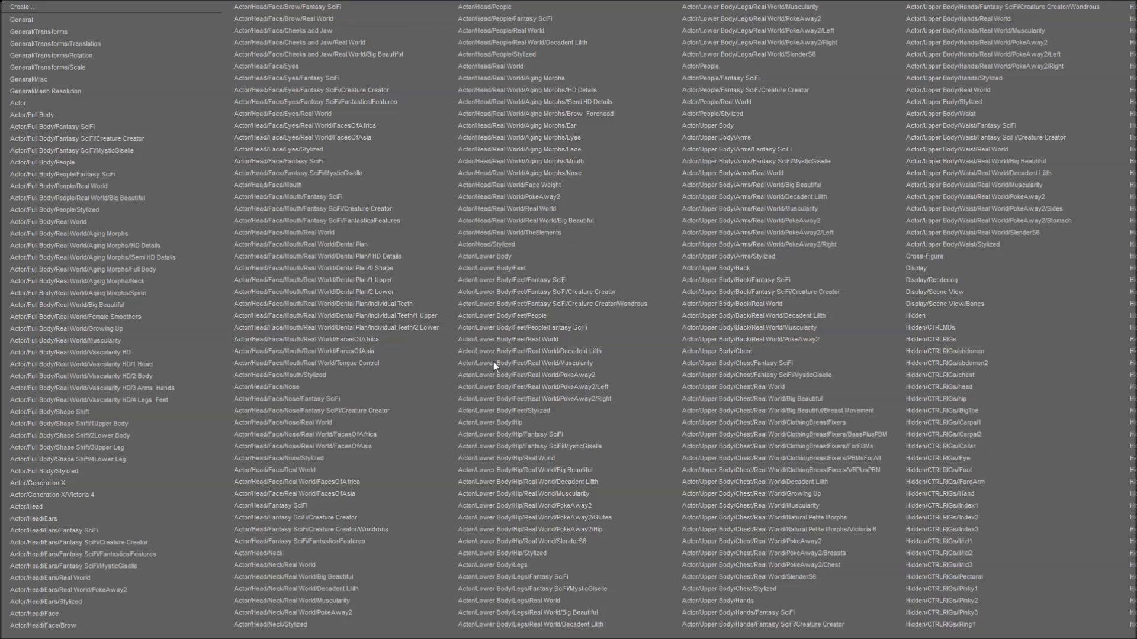
click(19, 7)
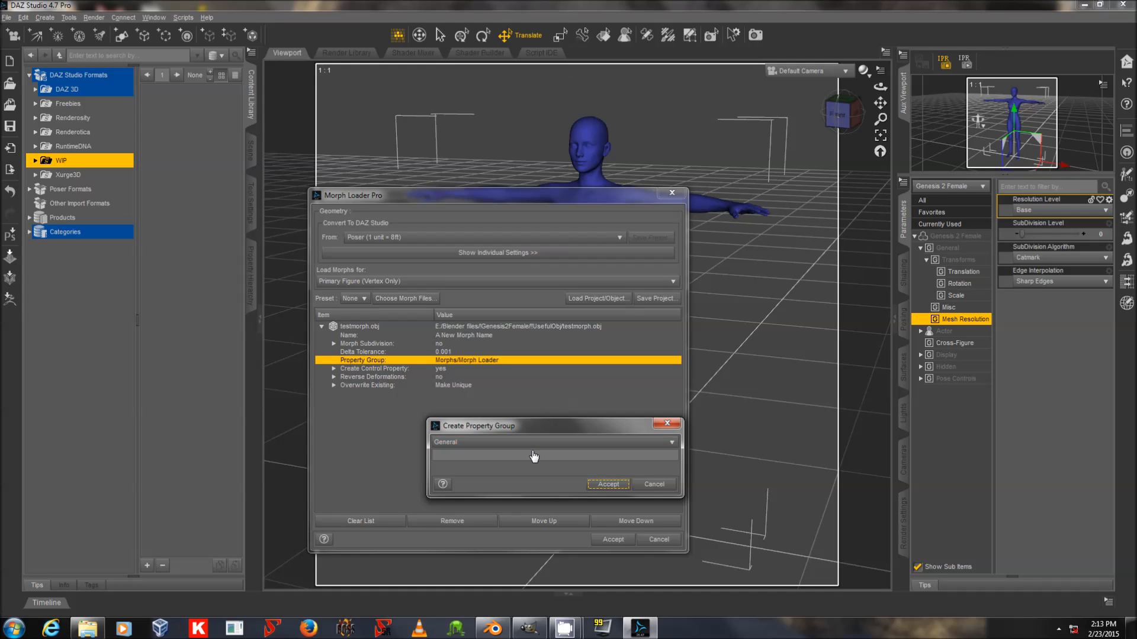
text(Actor/Full Body/Real World)
key(Return)
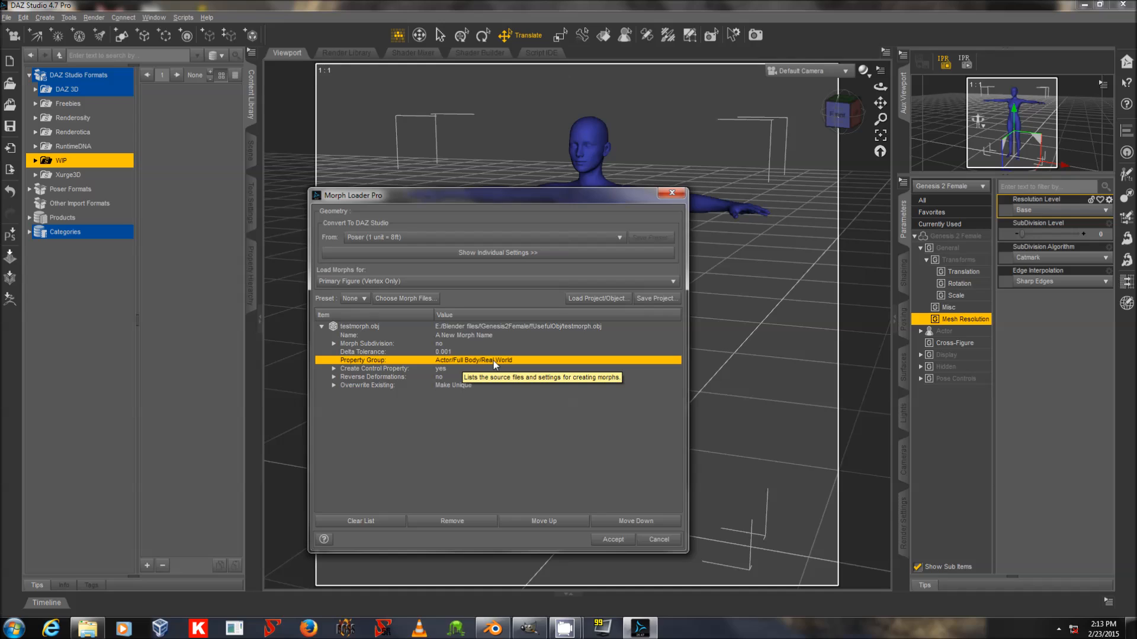
Accept the Morph Loader Pro settings to create the morph on the figure, and close the loading report
click(445, 378)
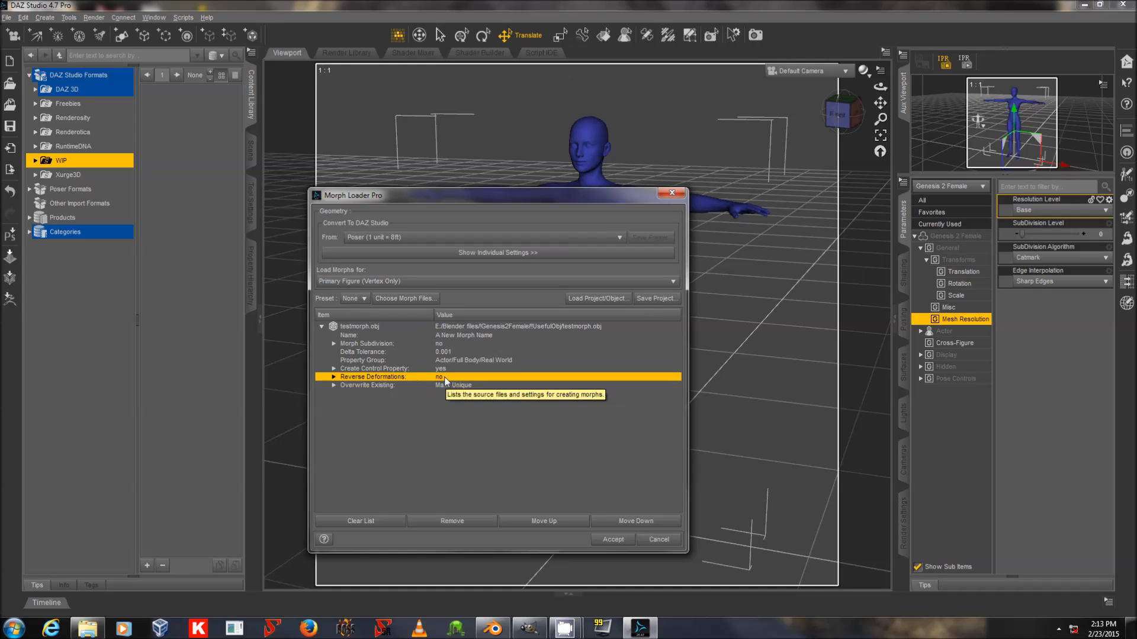
click(442, 385)
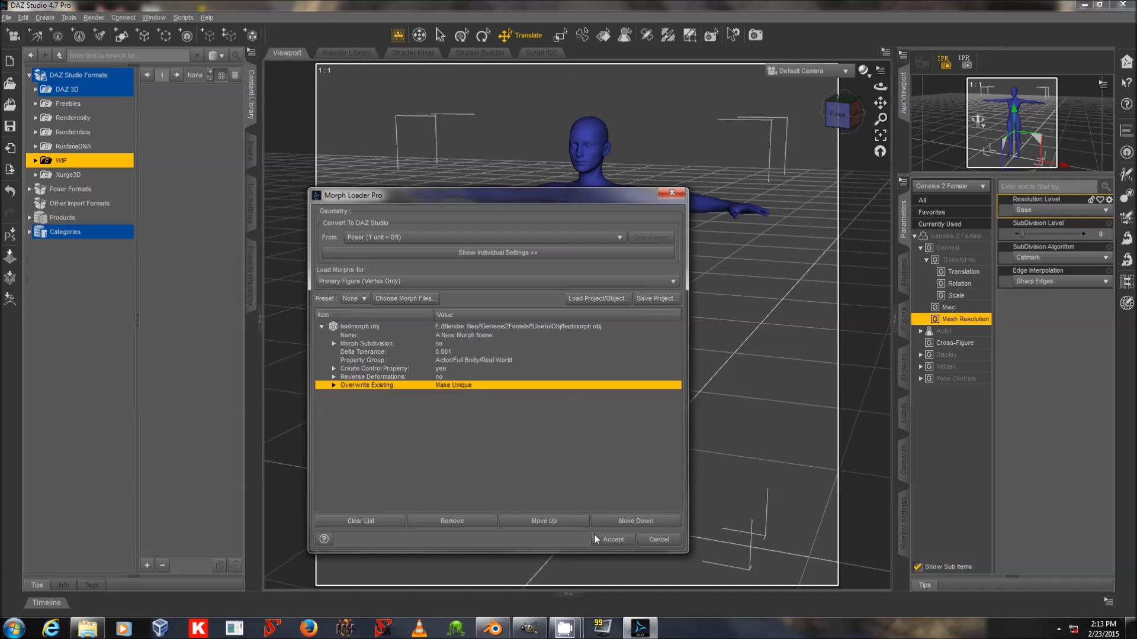
click(612, 540)
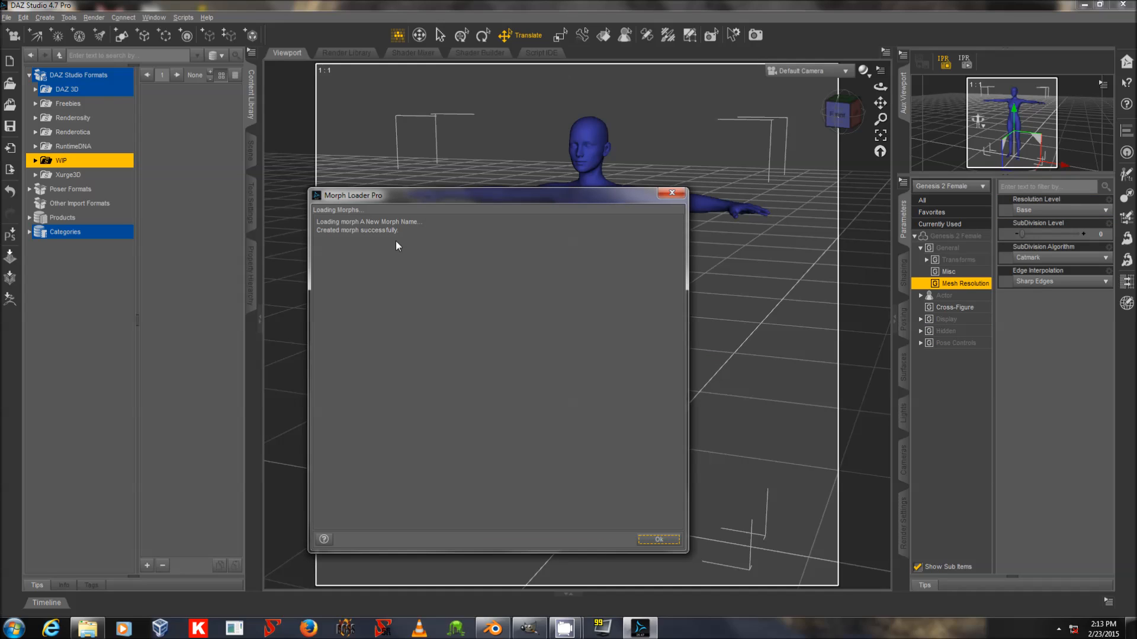
click(650, 541)
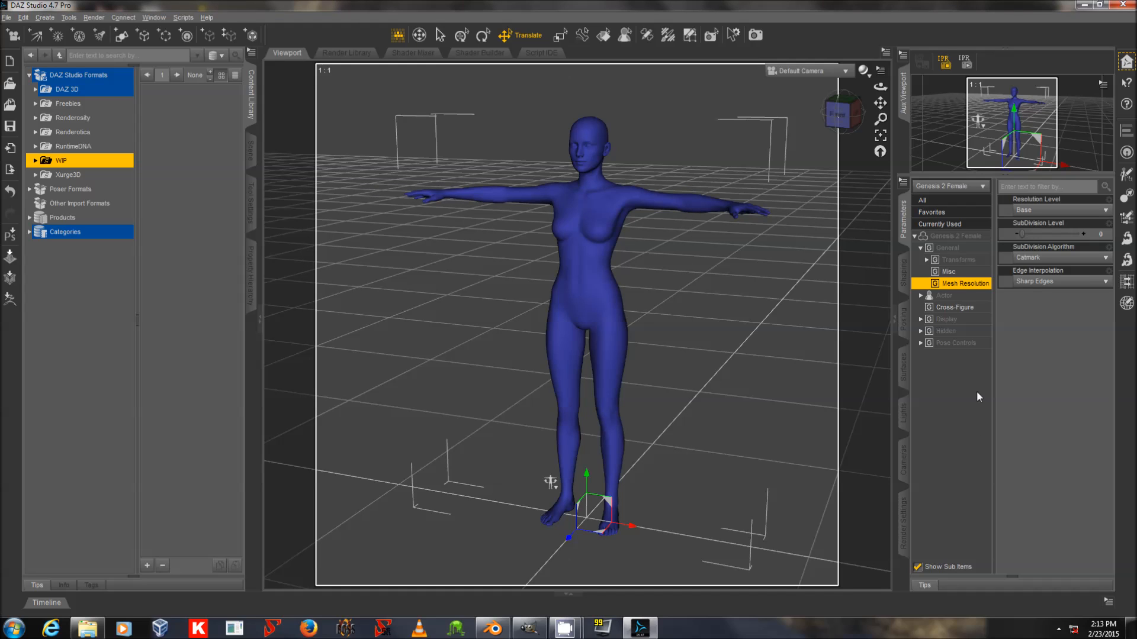
Search the figure's Actor/Full Body/Real World parameters for "A New Morph"
click(947, 296)
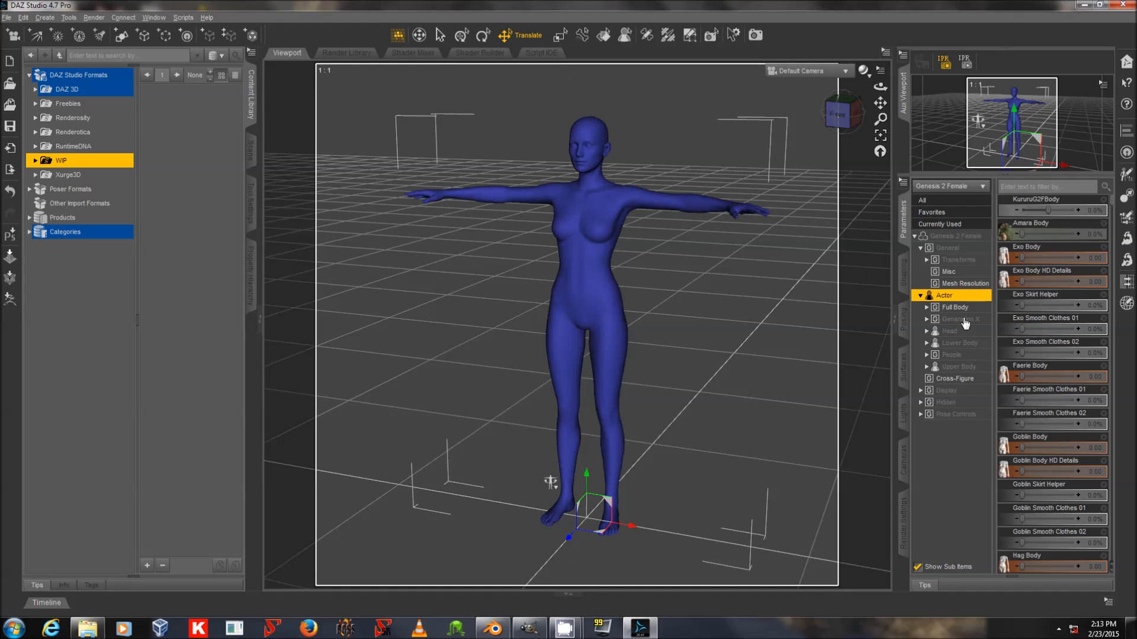
double_click(965, 309)
click(966, 344)
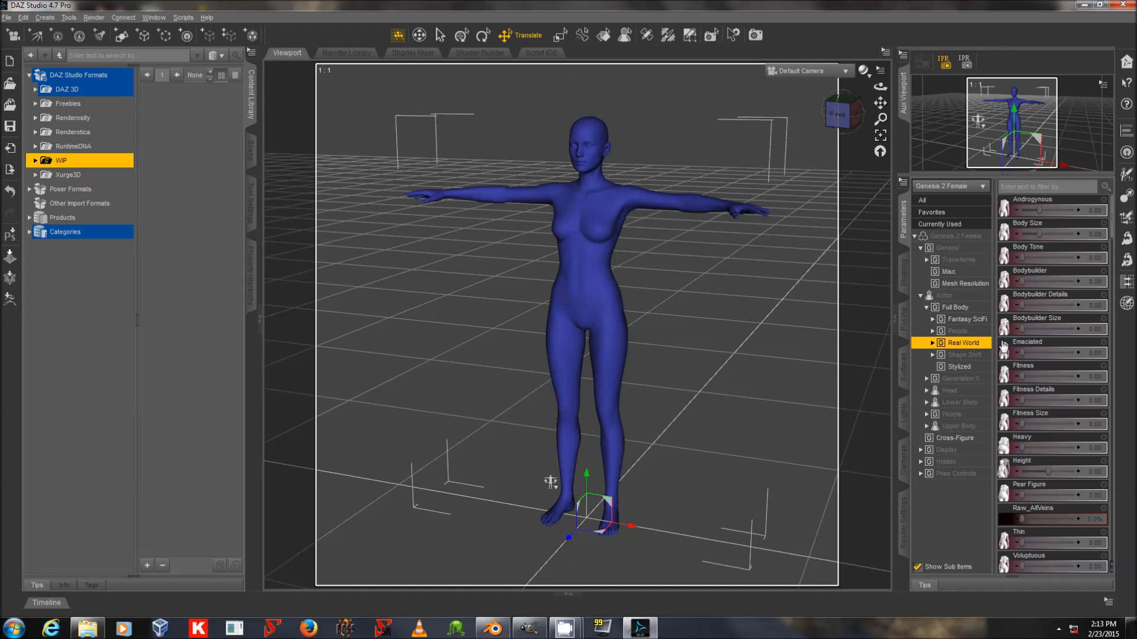
scroll(1063, 424, down, 10)
scroll(1065, 426, down, 10)
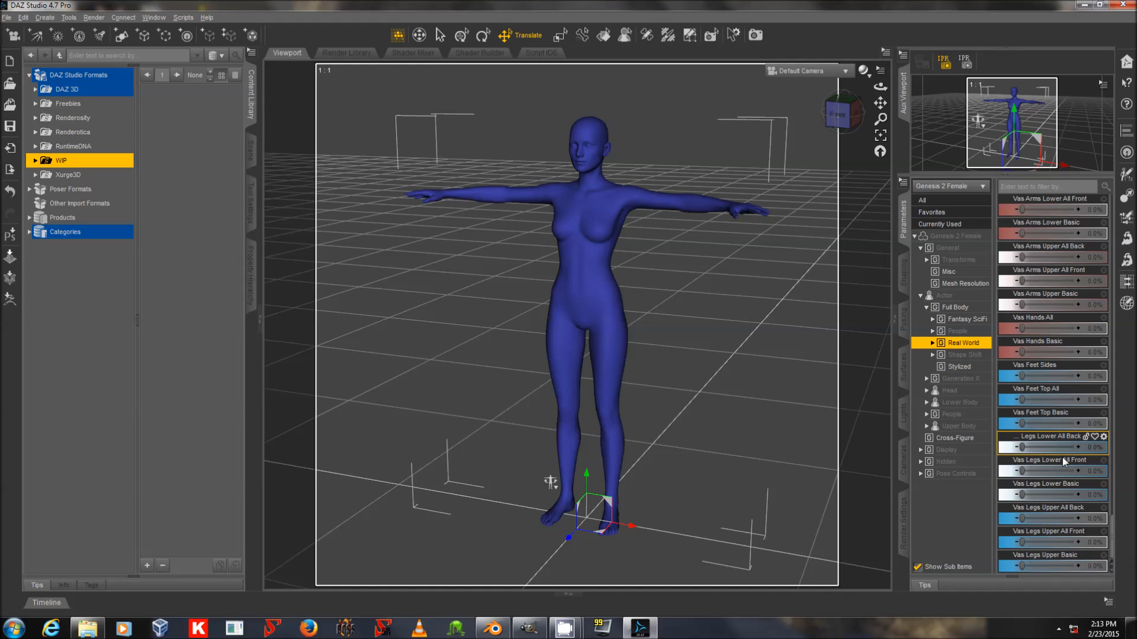
scroll(1045, 481, up, 10)
scroll(1051, 229, up, 1)
click(1040, 186)
text(A N)
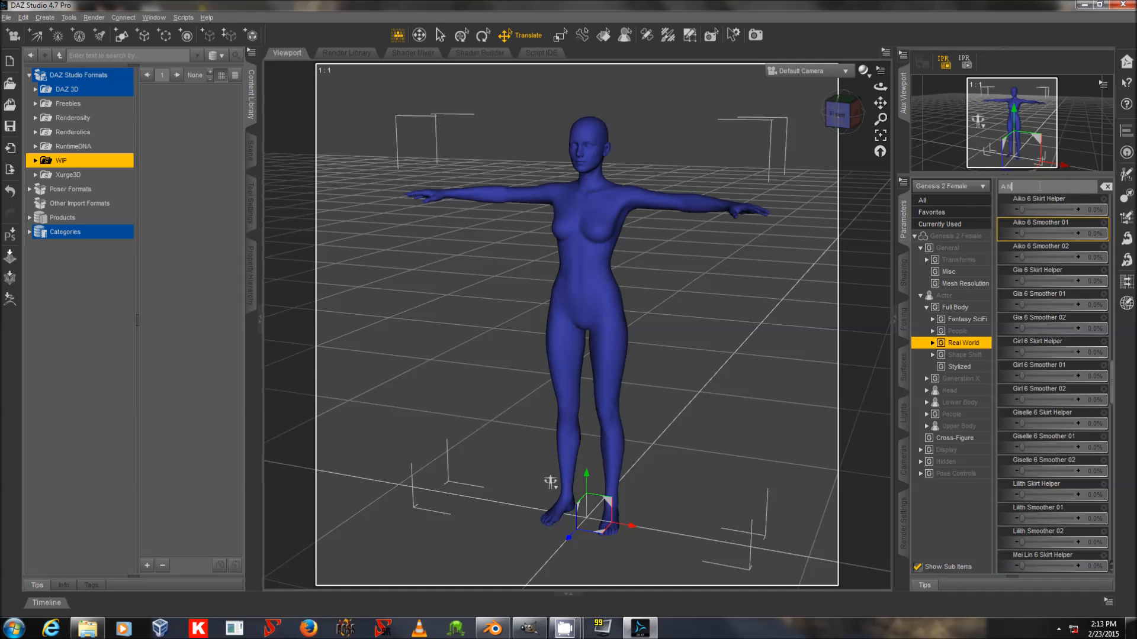
text(ew Morph)
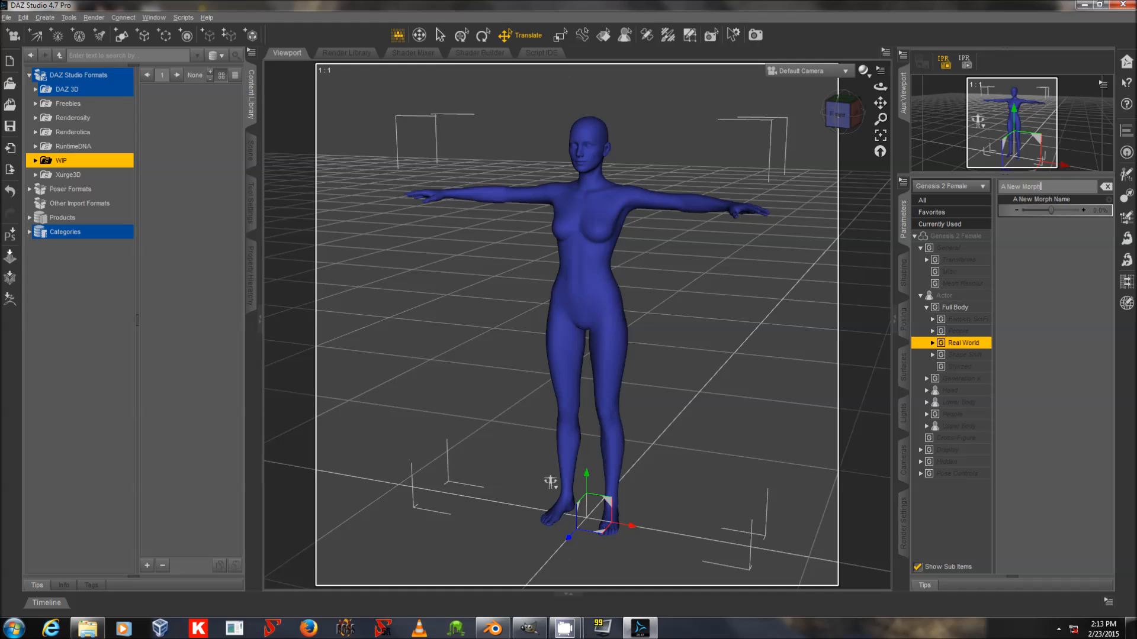
Preview the new shape on the whole figure with A New Morph Name at 100%
mouse_move(1060, 214)
drag(1048, 218, 1083, 214)
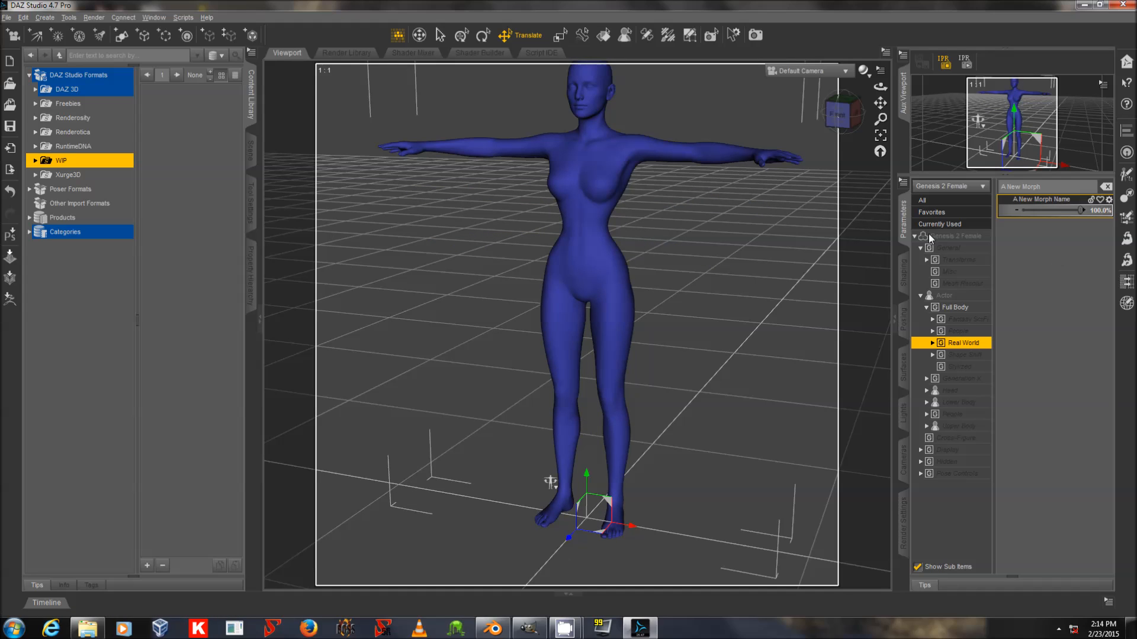
drag(880, 119, 880, 148)
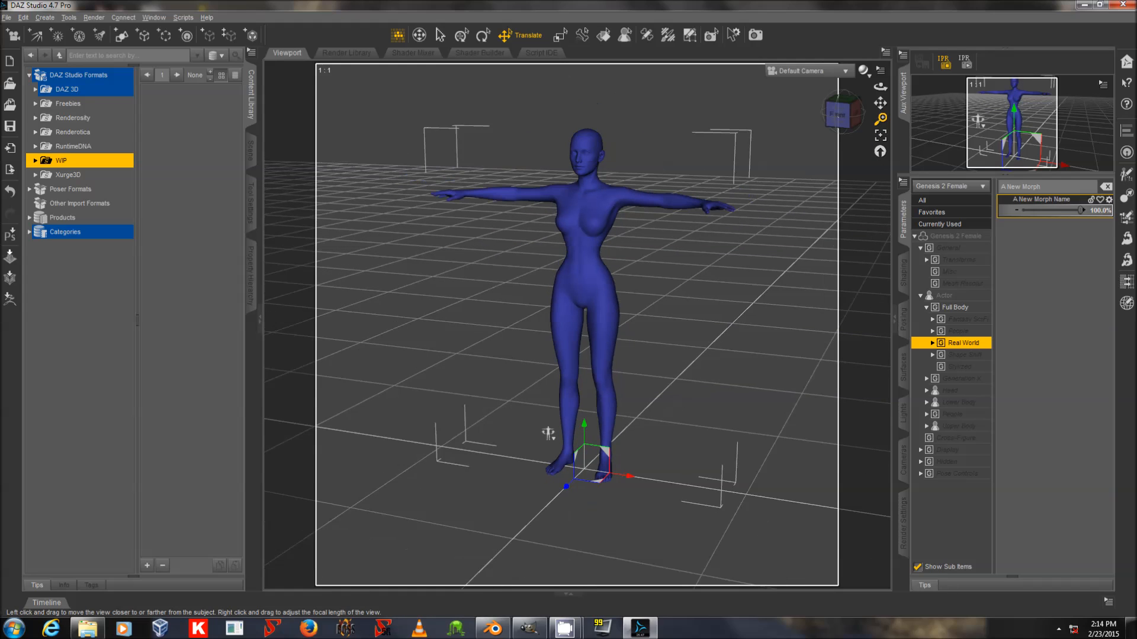
drag(880, 103, 874, 148)
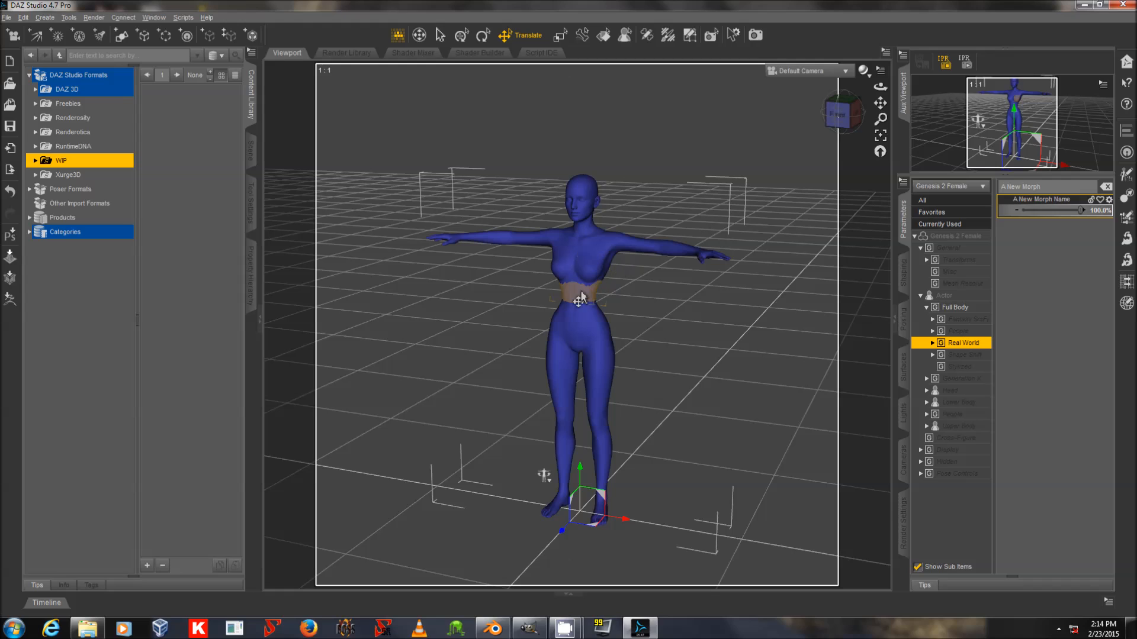
Set the minimum limit of A New Morph Name to 0, and test its range from 0% up to 100%
click(1108, 200)
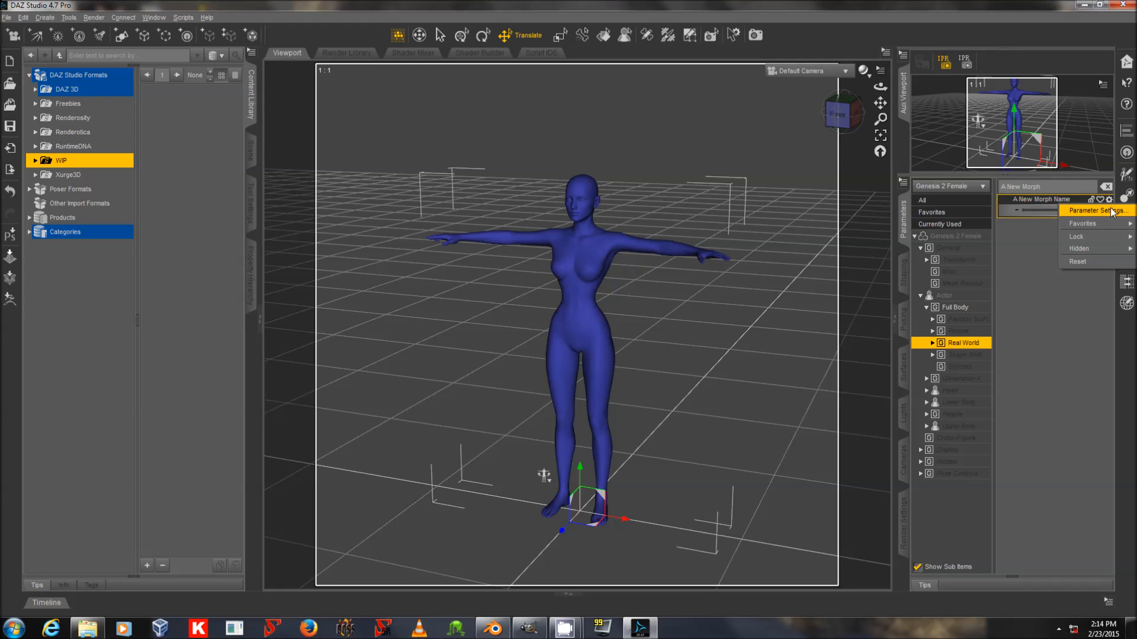
click(1111, 212)
double_click(410, 380)
text(0)
key(Return)
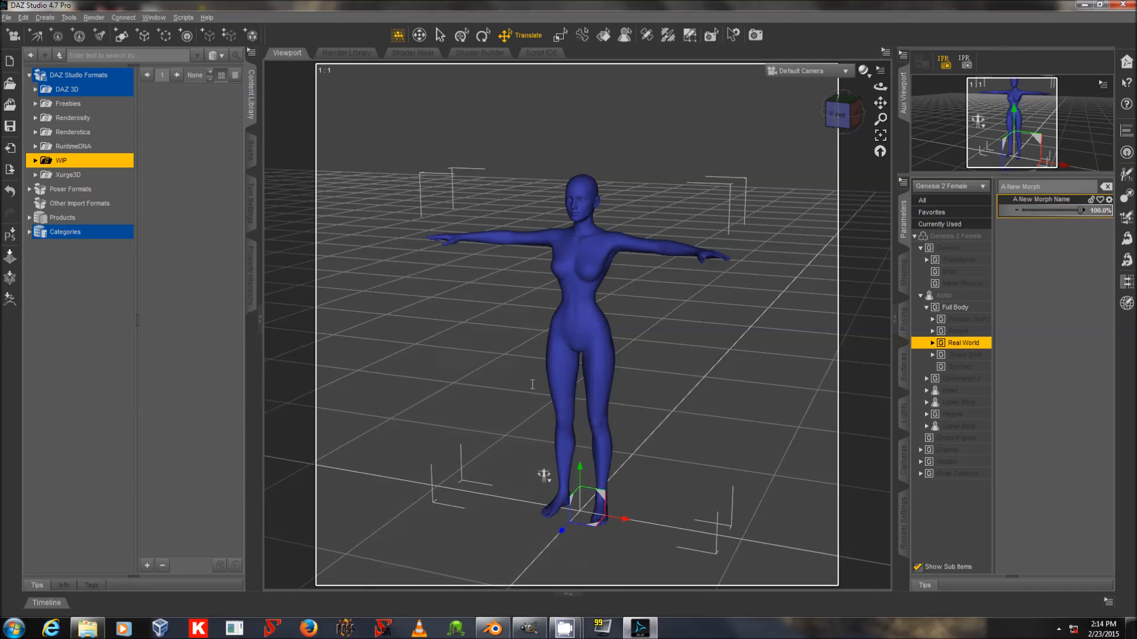
drag(1082, 210, 1017, 214)
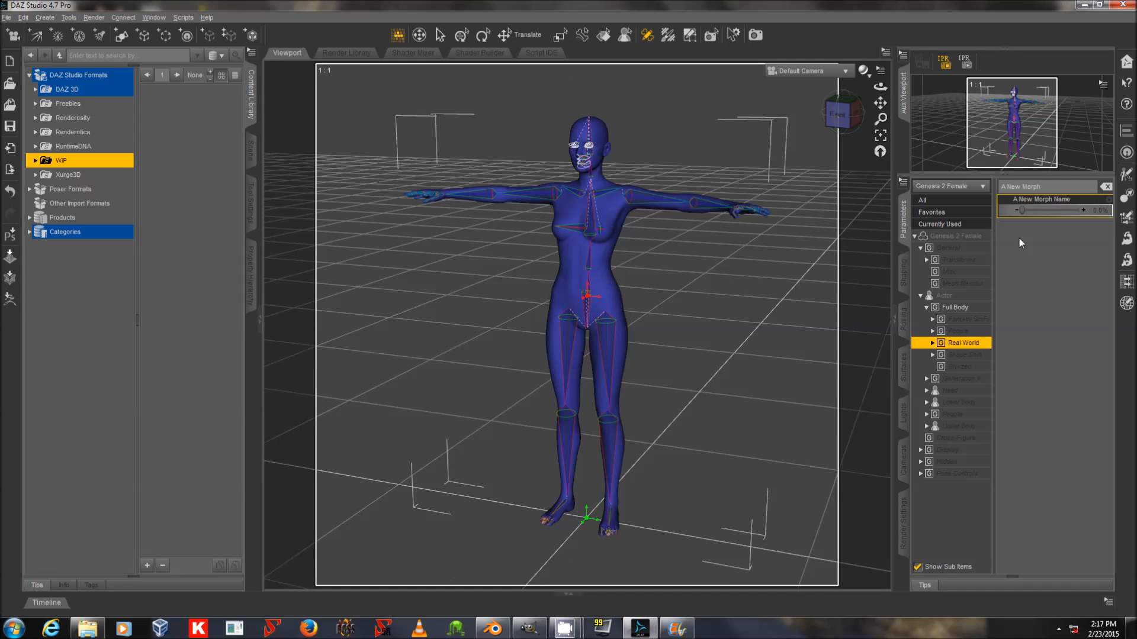
drag(1021, 211, 1083, 211)
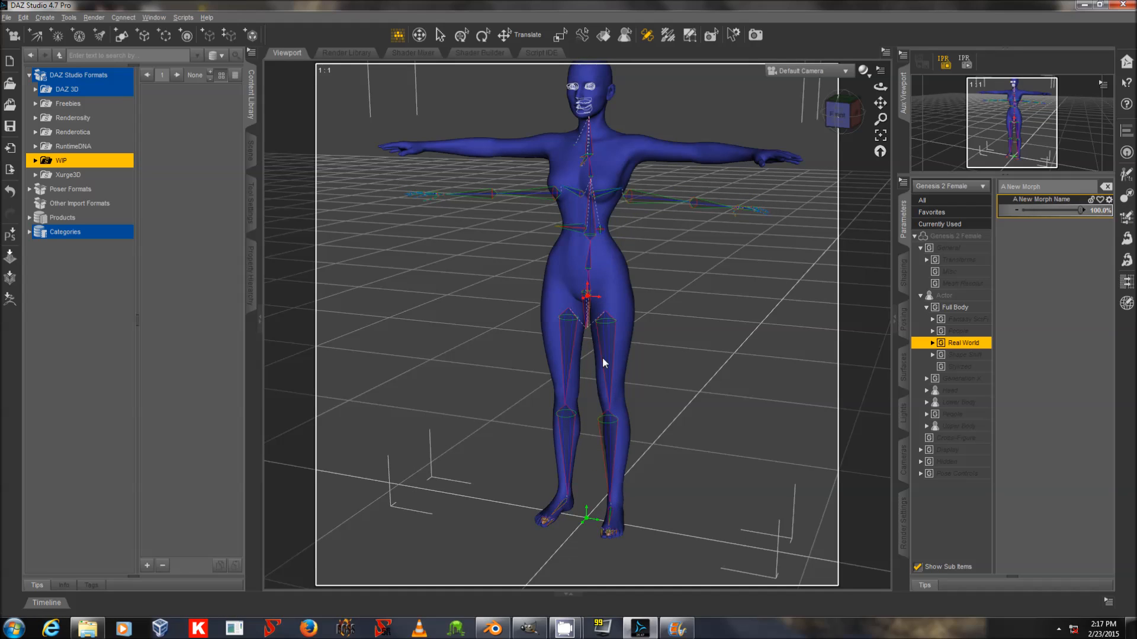
Try bending the Right Shoulder to 75 on the morphed figure, undo the bend, and deselect the figure
click(489, 148)
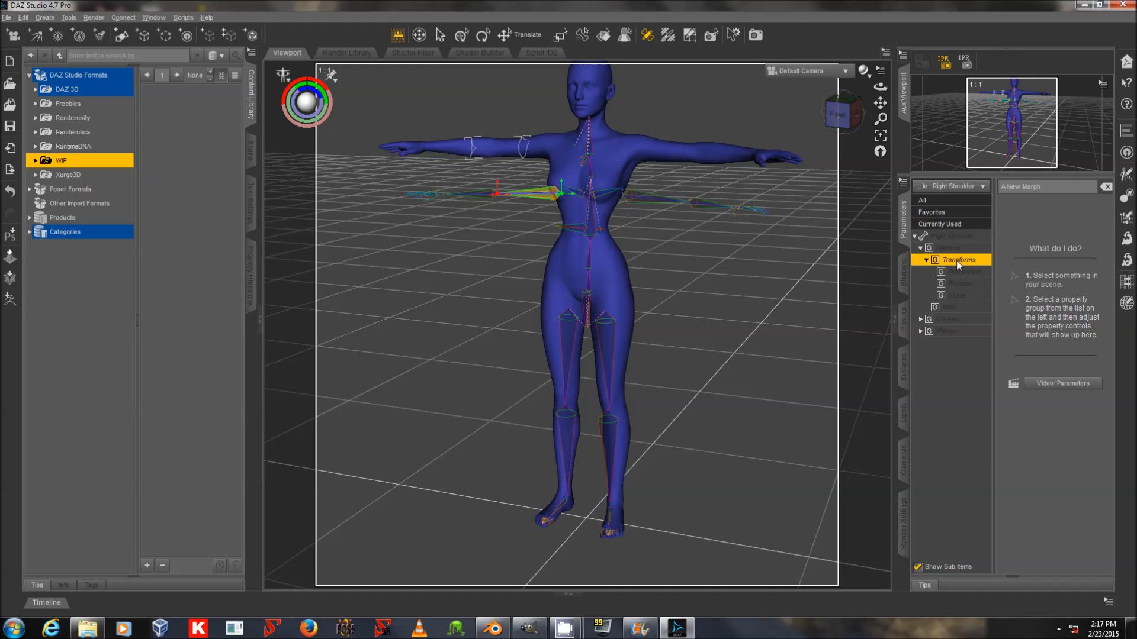
click(1105, 187)
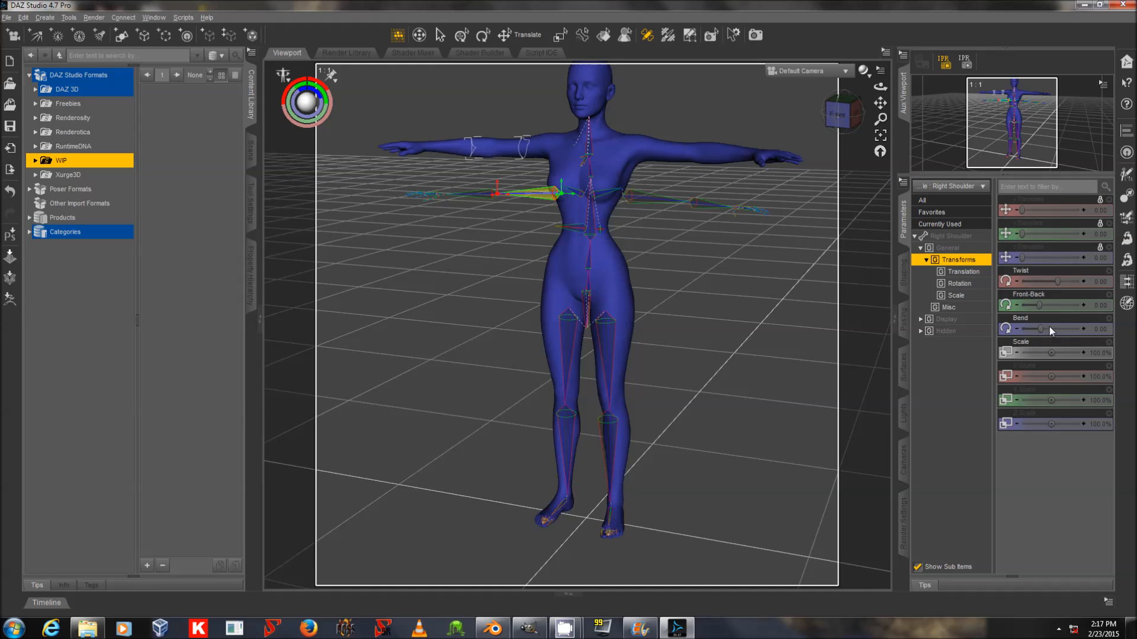
drag(1045, 330, 1119, 330)
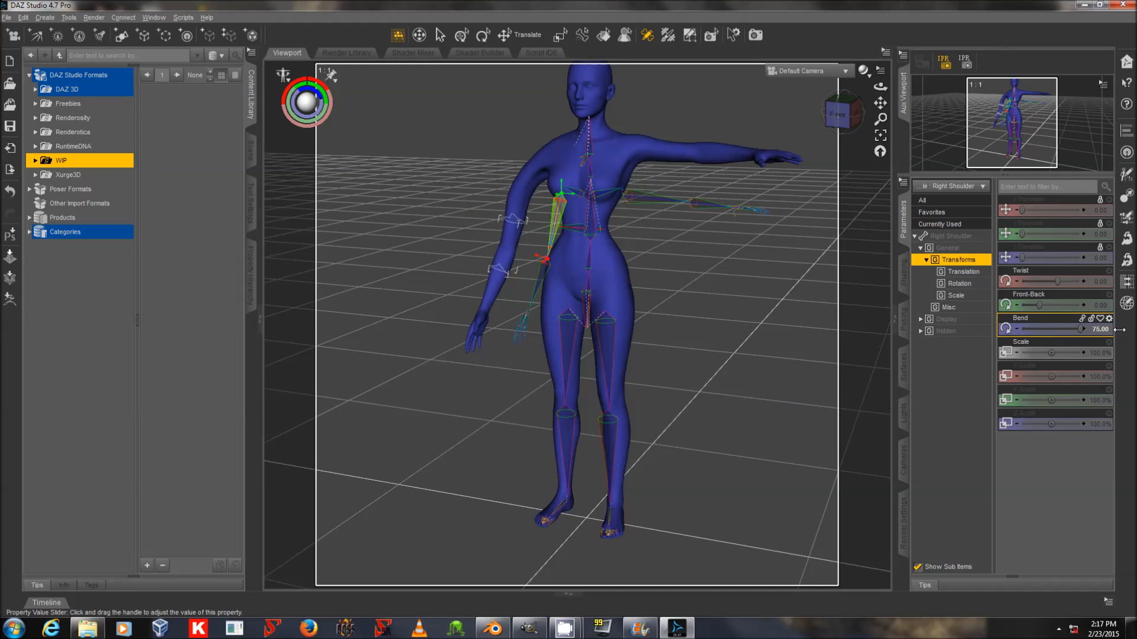
key(ctrl+z)
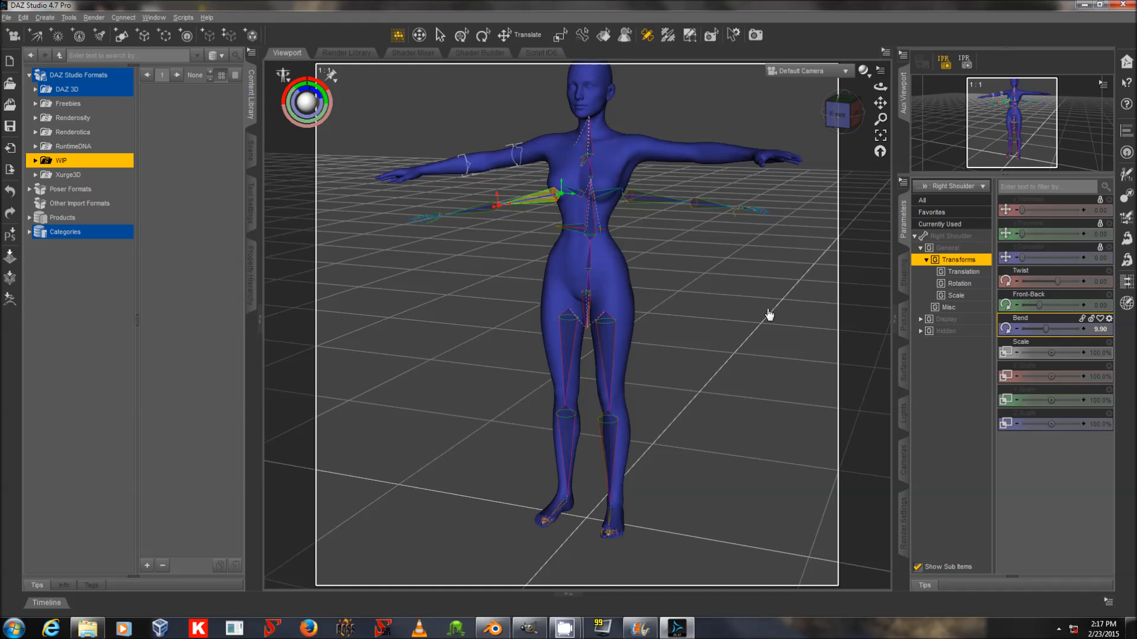
key(ctrl+z)
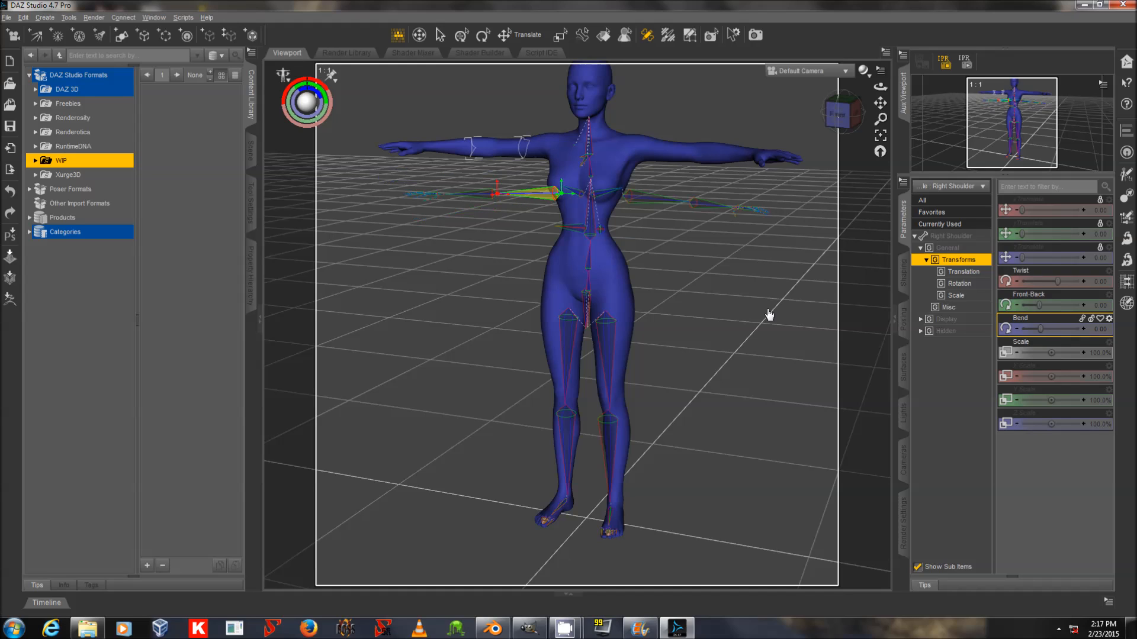
click(657, 236)
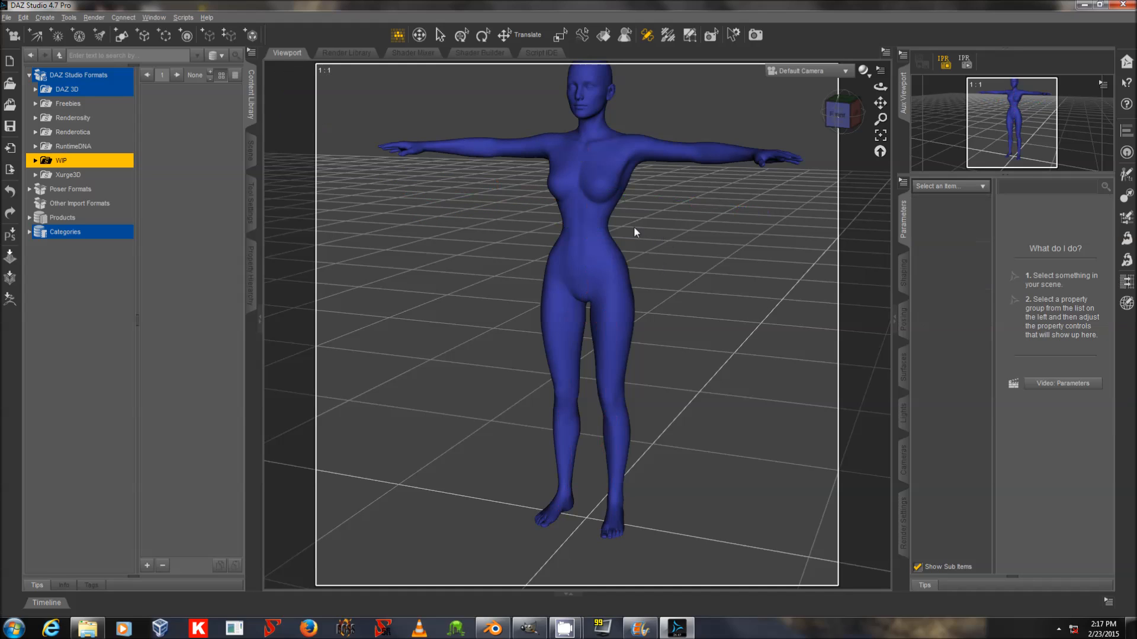
Select the Abdomen 2 bone with the Joint Editor and adjust all the figure's rigging to the shape, with Adjust Orientation enabled
click(647, 38)
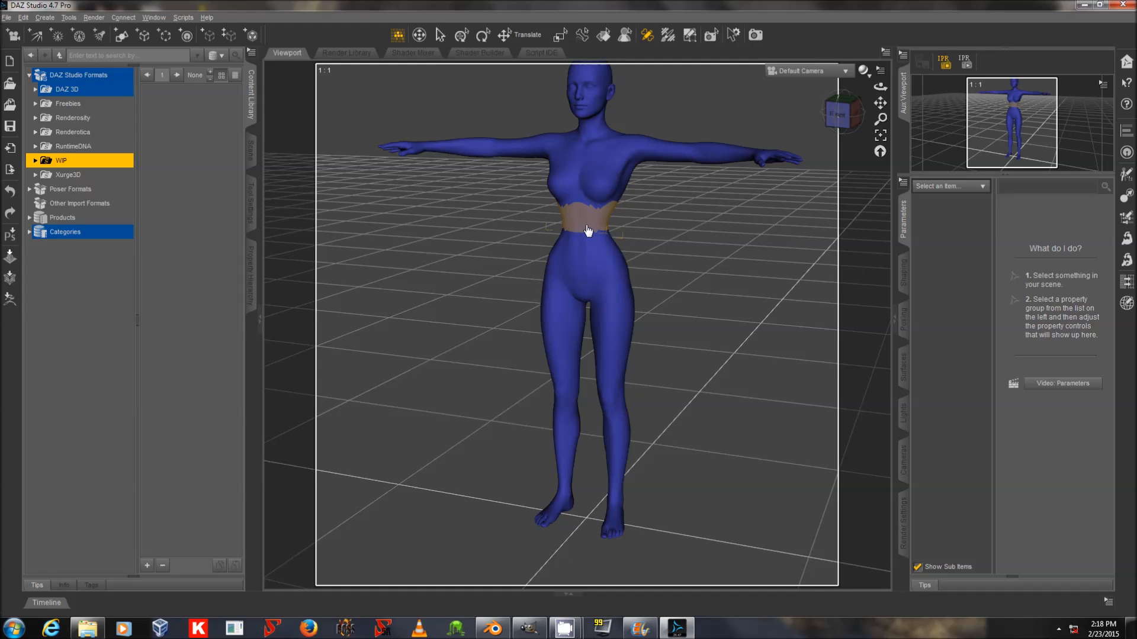
click(586, 228)
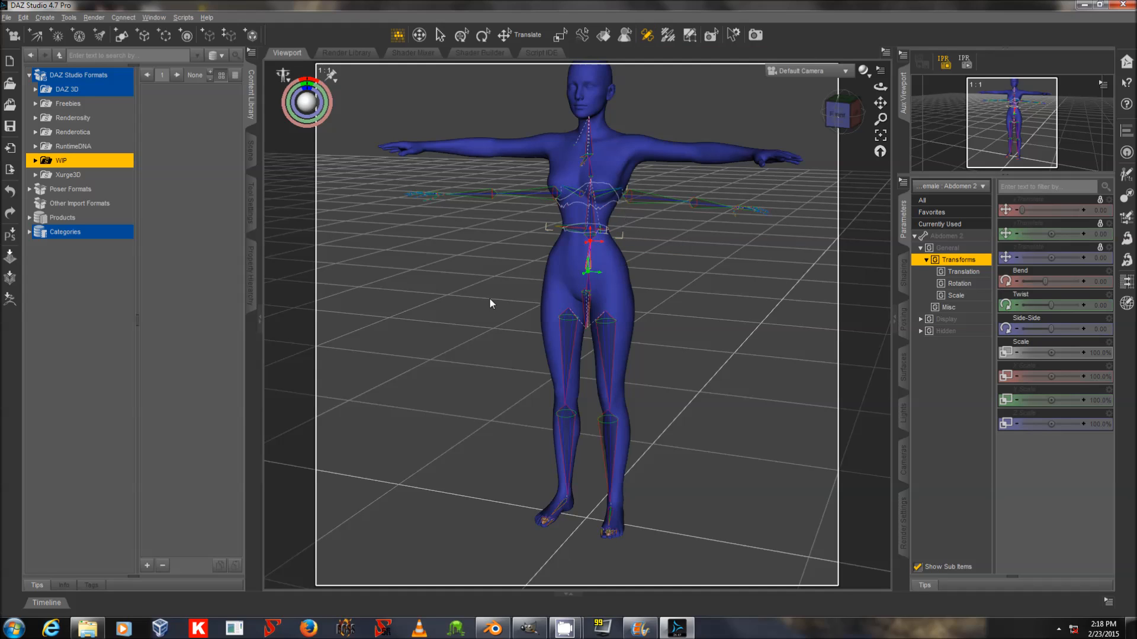
right_click(379, 267)
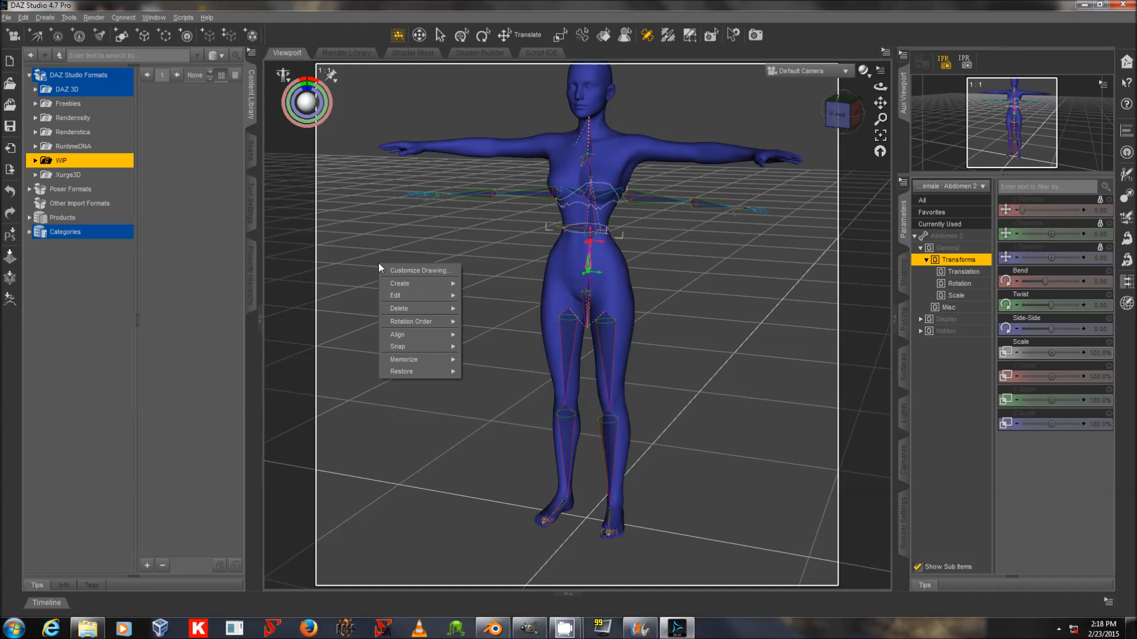
mouse_move(413, 300)
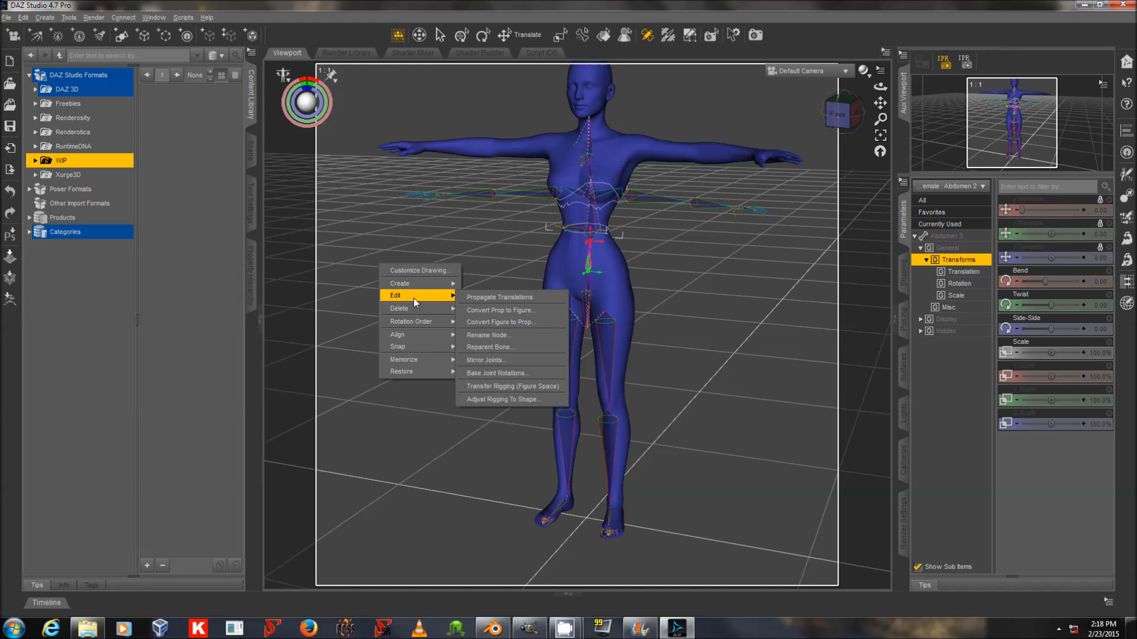
click(527, 398)
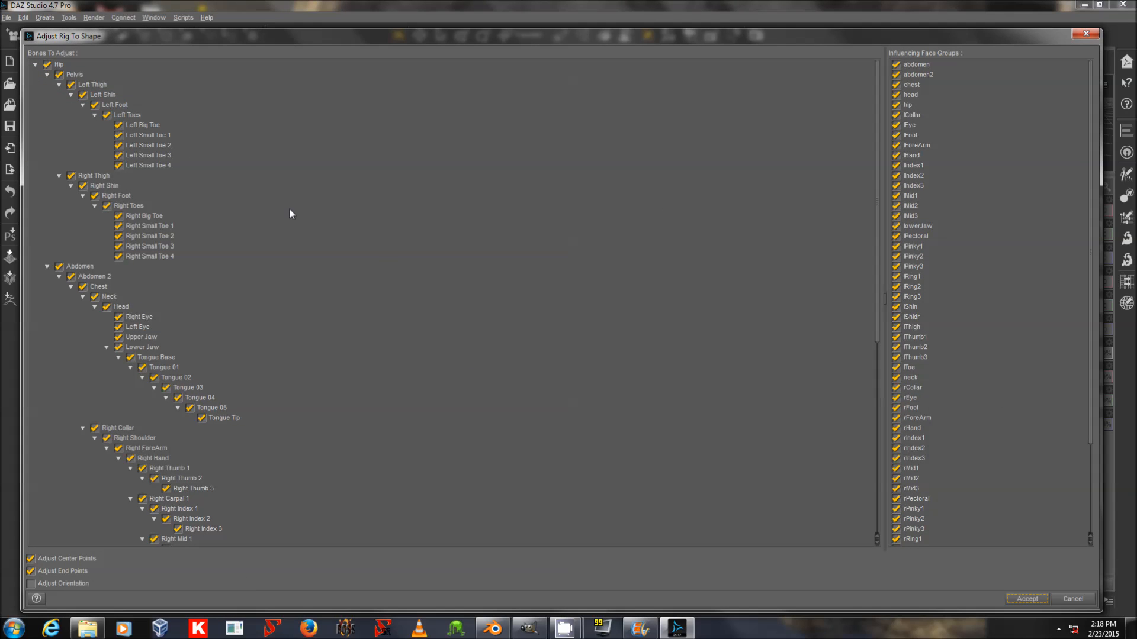
scroll(302, 261, down, 10)
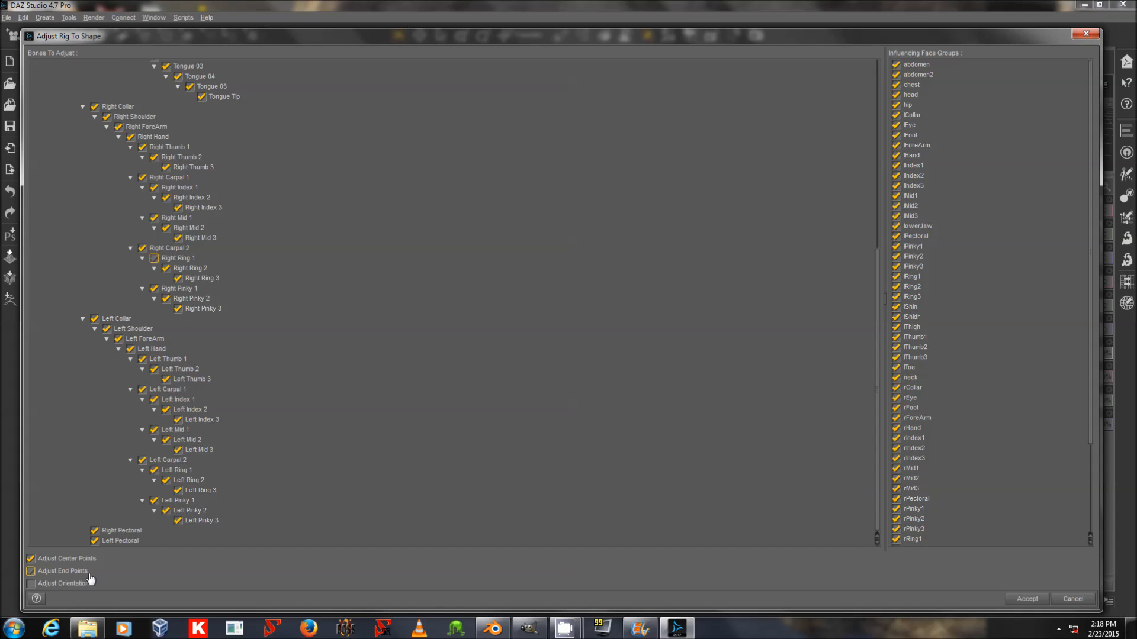
click(32, 584)
click(1026, 598)
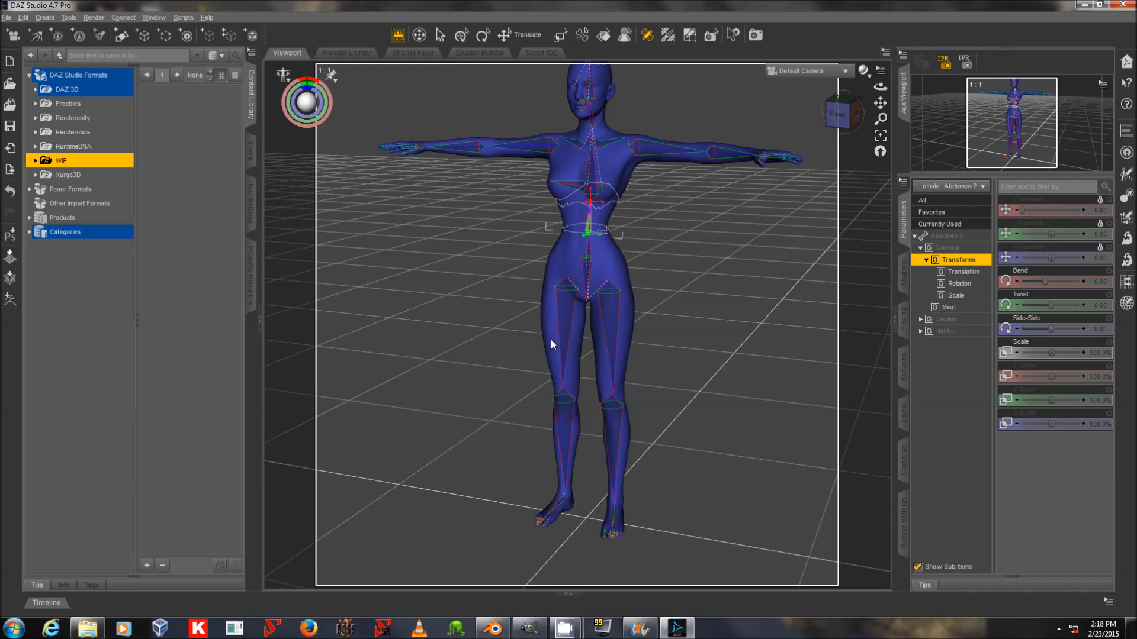
Select the whole Genesis 2 Female figure, filter its parameters for "A New", and turn on Edit Mode for the parameters
click(252, 152)
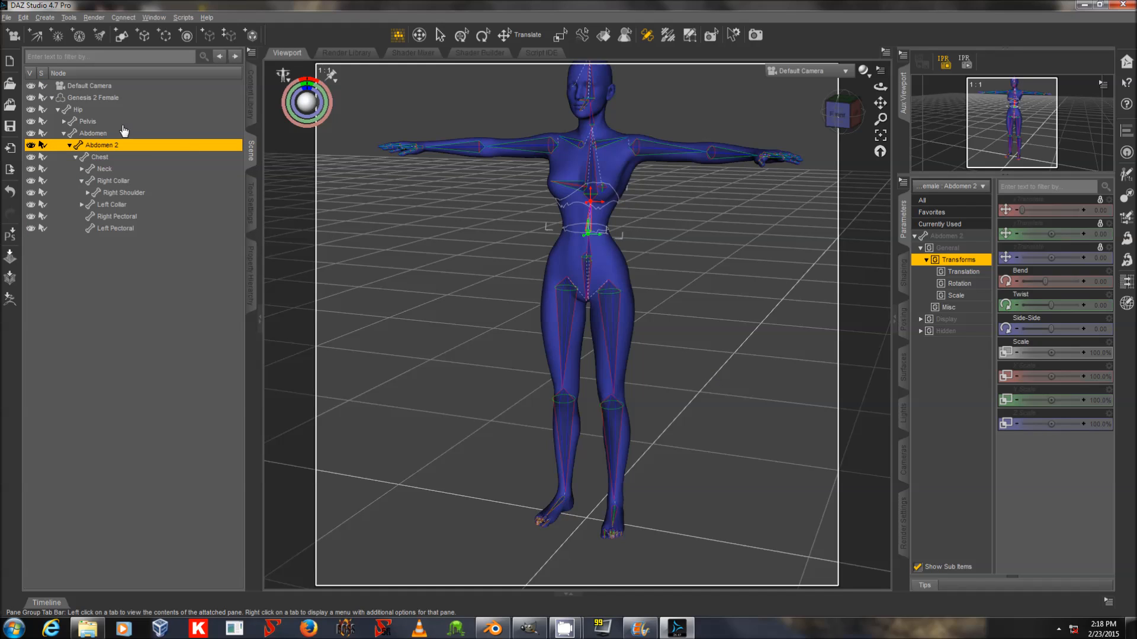
click(124, 99)
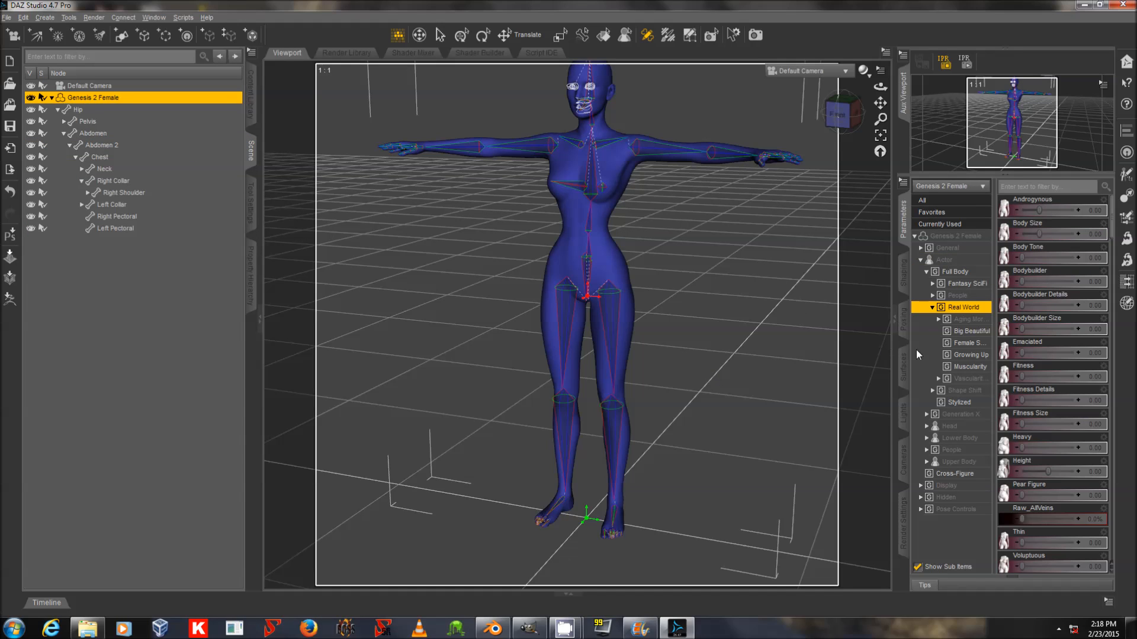
click(1039, 186)
text(A New)
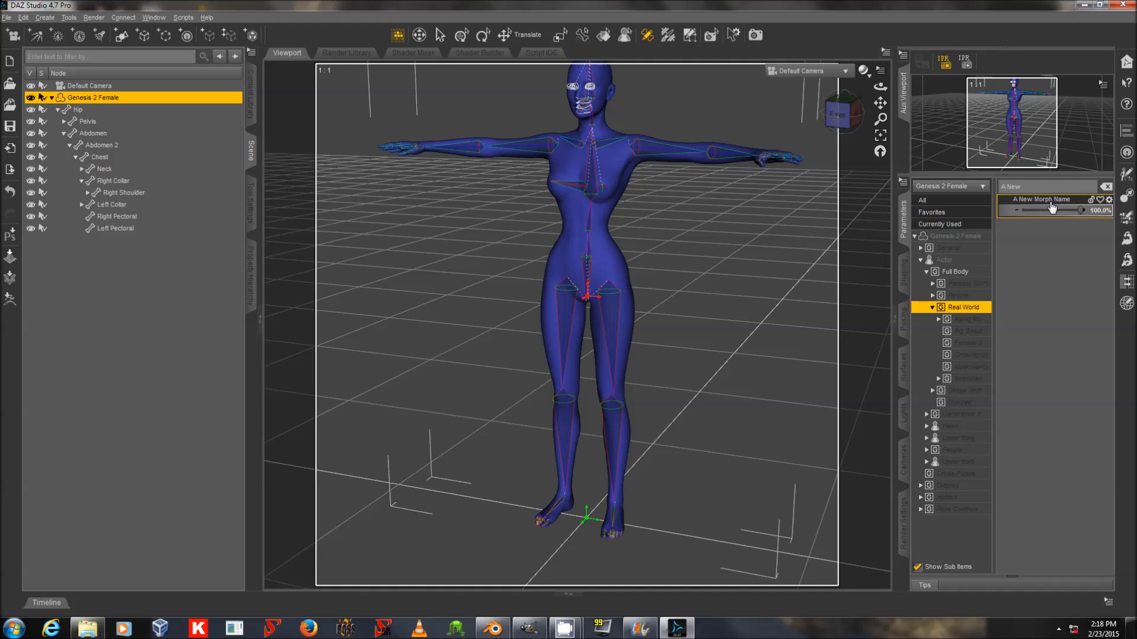
right_click(1051, 204)
click(1070, 208)
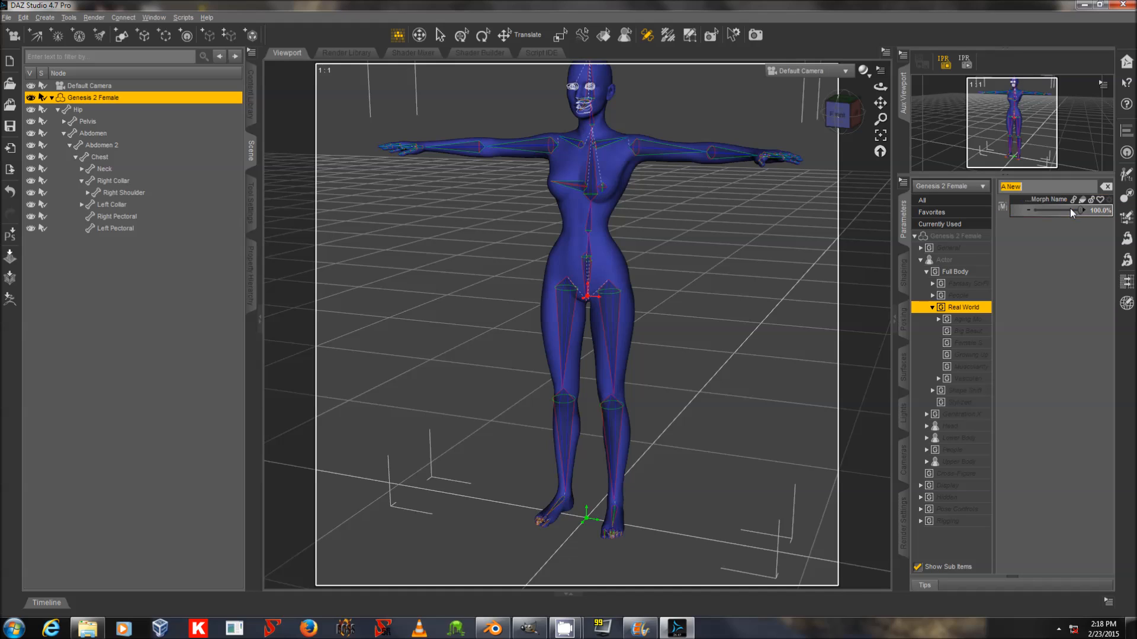
Run ERC Freeze on A New Morph Name with Restore Figure disabled, and test the morph at 0% and back at 100%
right_click(1036, 204)
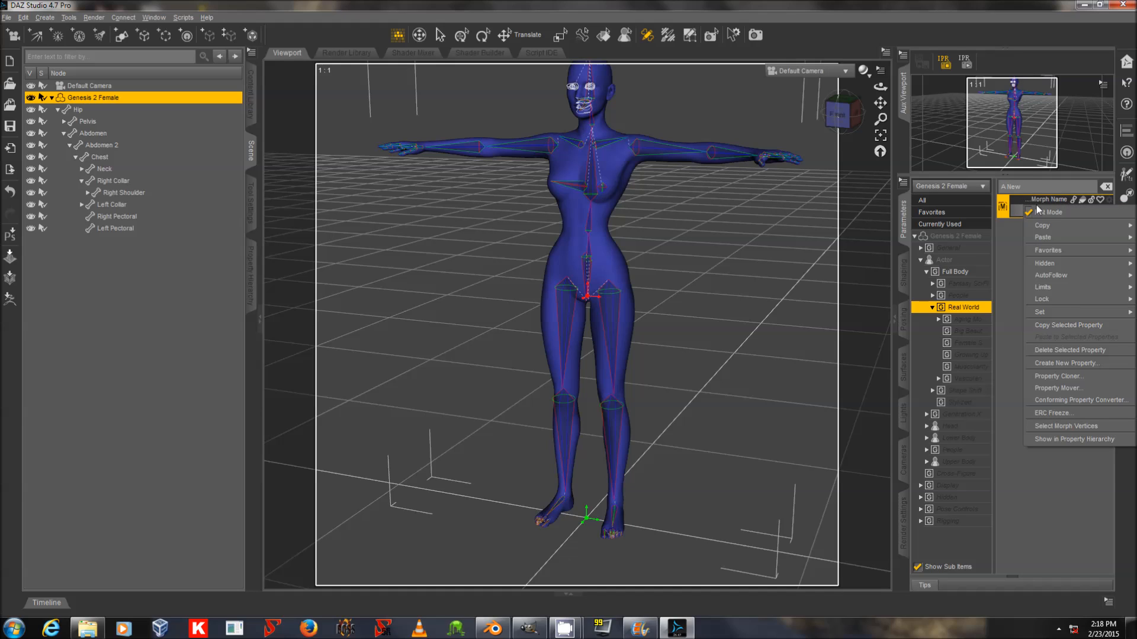
click(1052, 414)
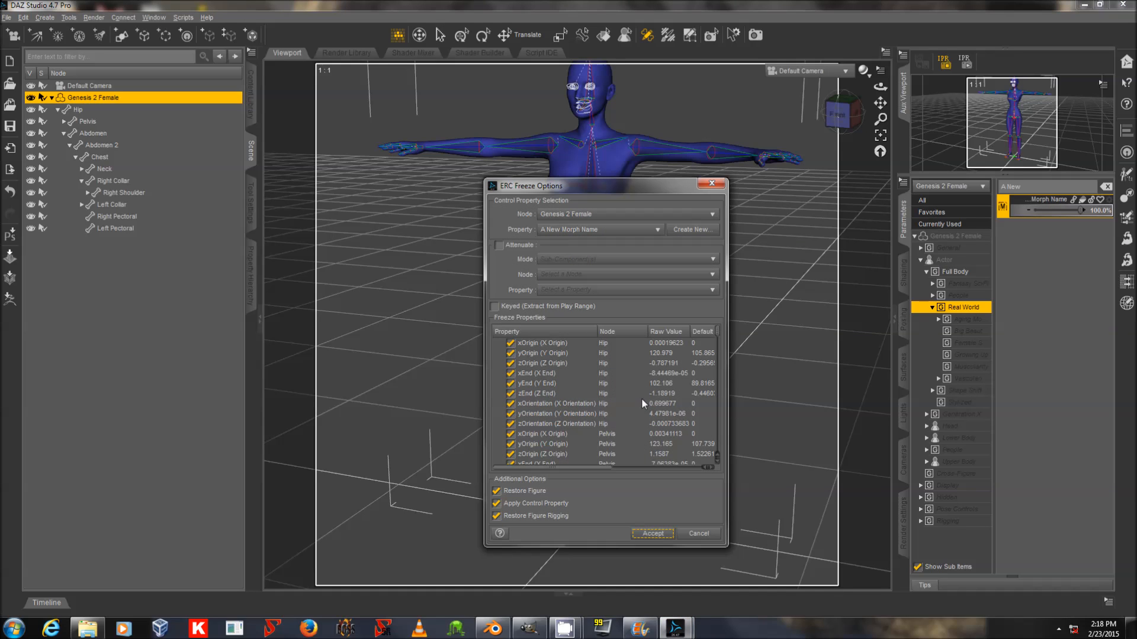
click(496, 491)
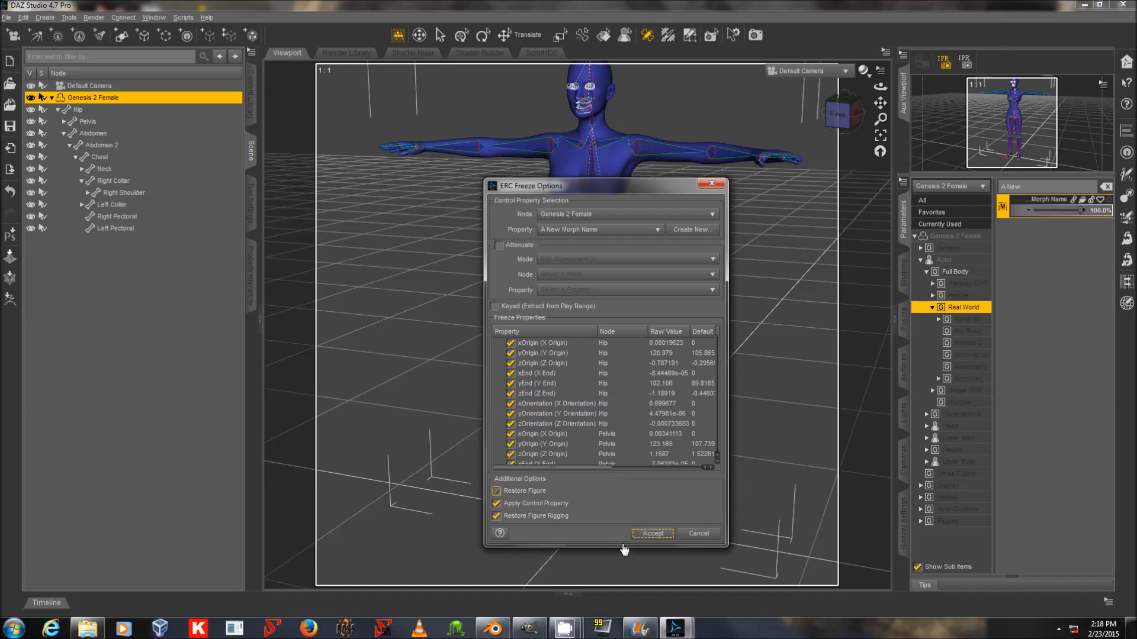
click(654, 534)
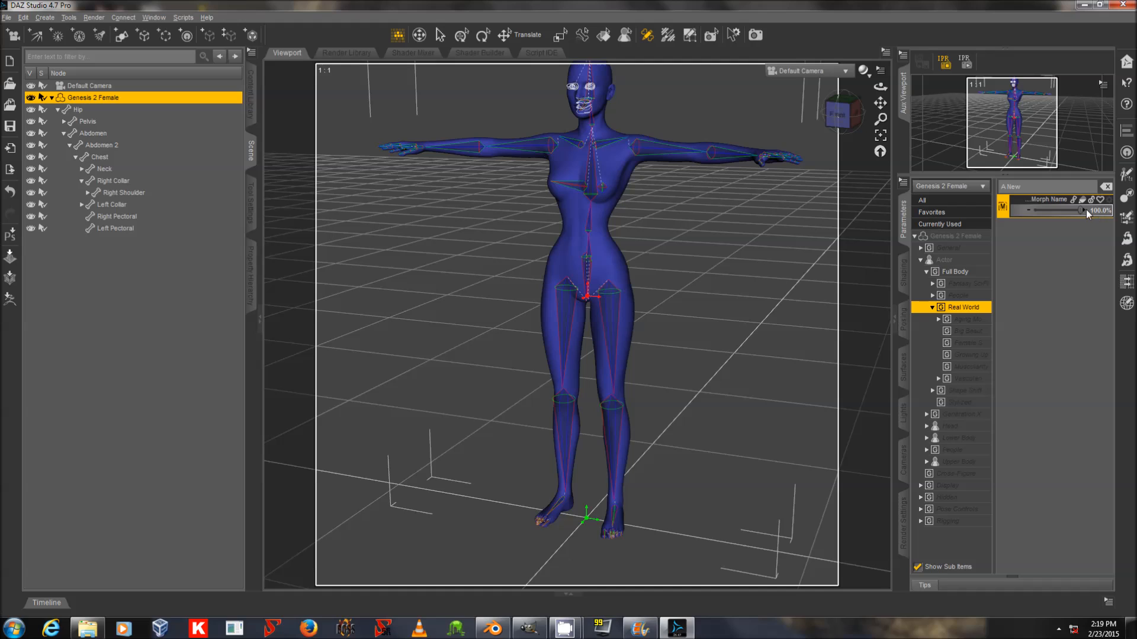
drag(1081, 209, 922, 222)
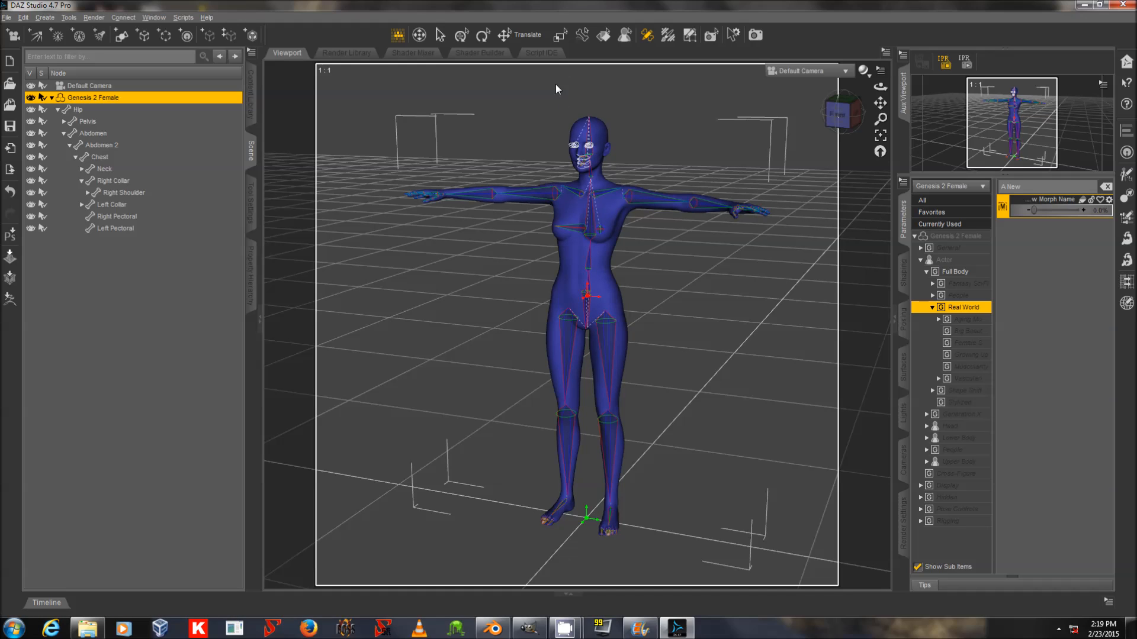
drag(1035, 212, 1110, 214)
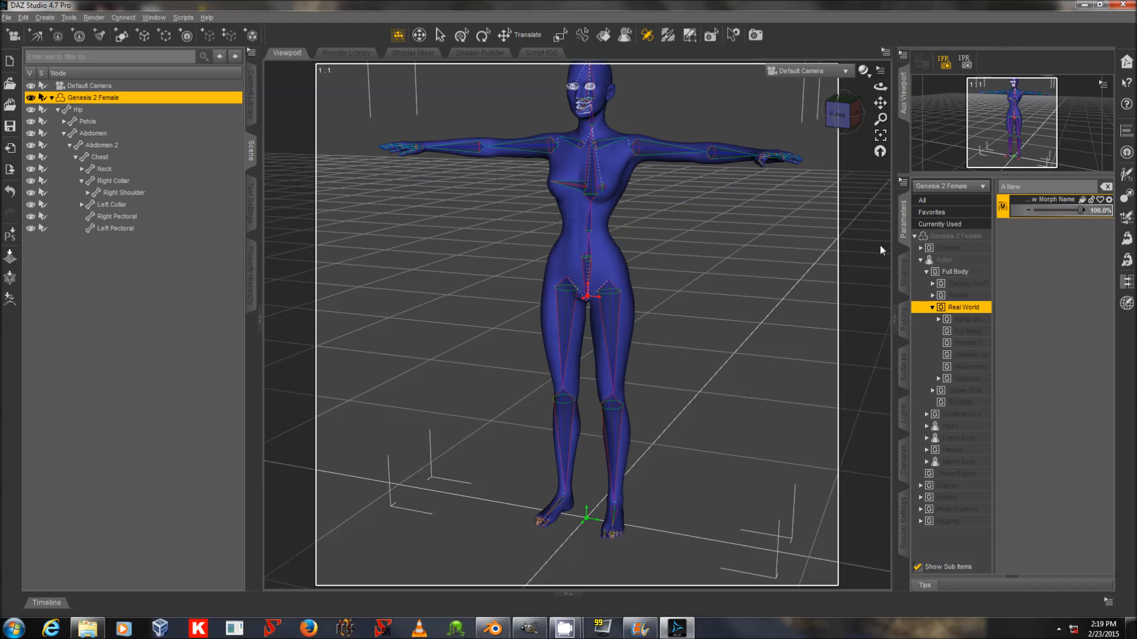
Test the adjusted rigging by clearing the parameter filter and bending the Right Shoulder to 75, and undo the bend
click(488, 157)
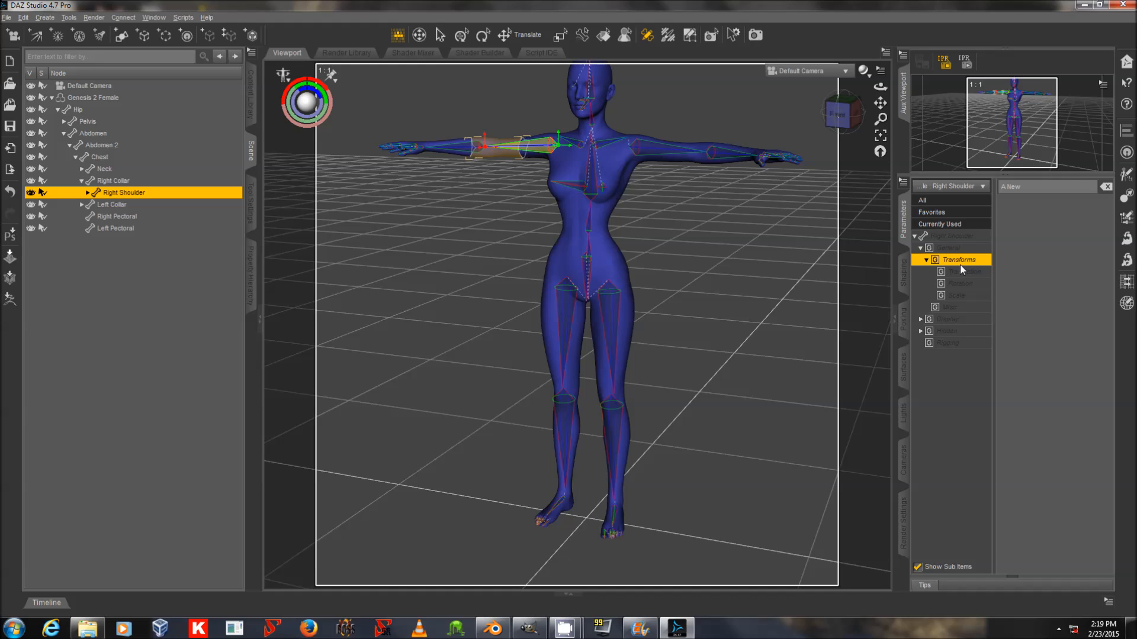
click(1107, 187)
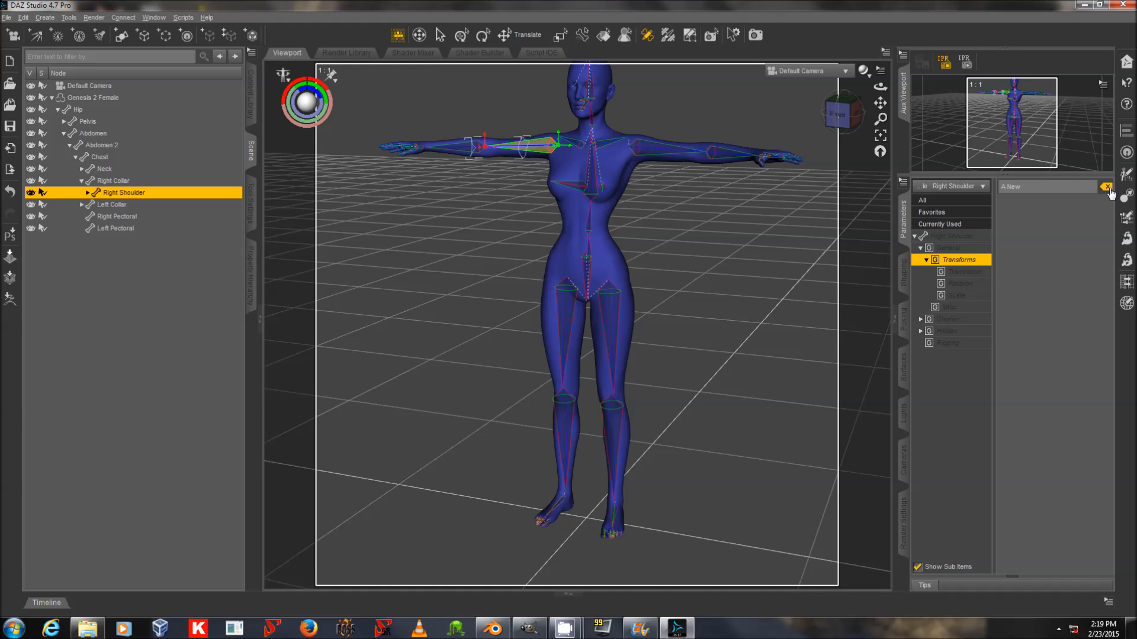
drag(1052, 330, 1086, 351)
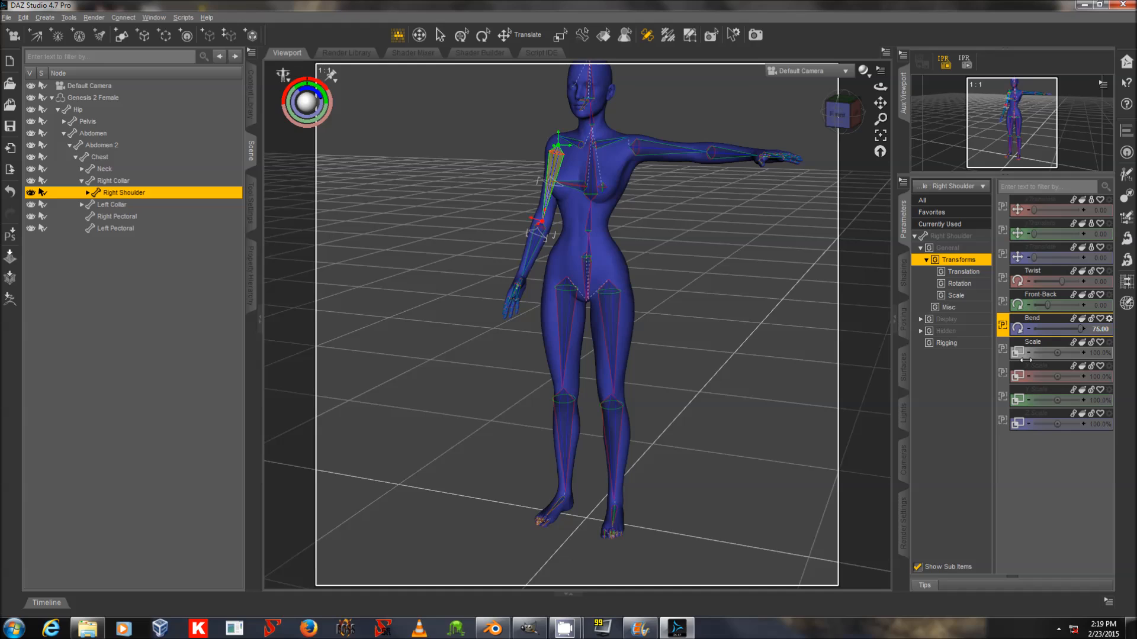
key(ctrl+z)
click(880, 152)
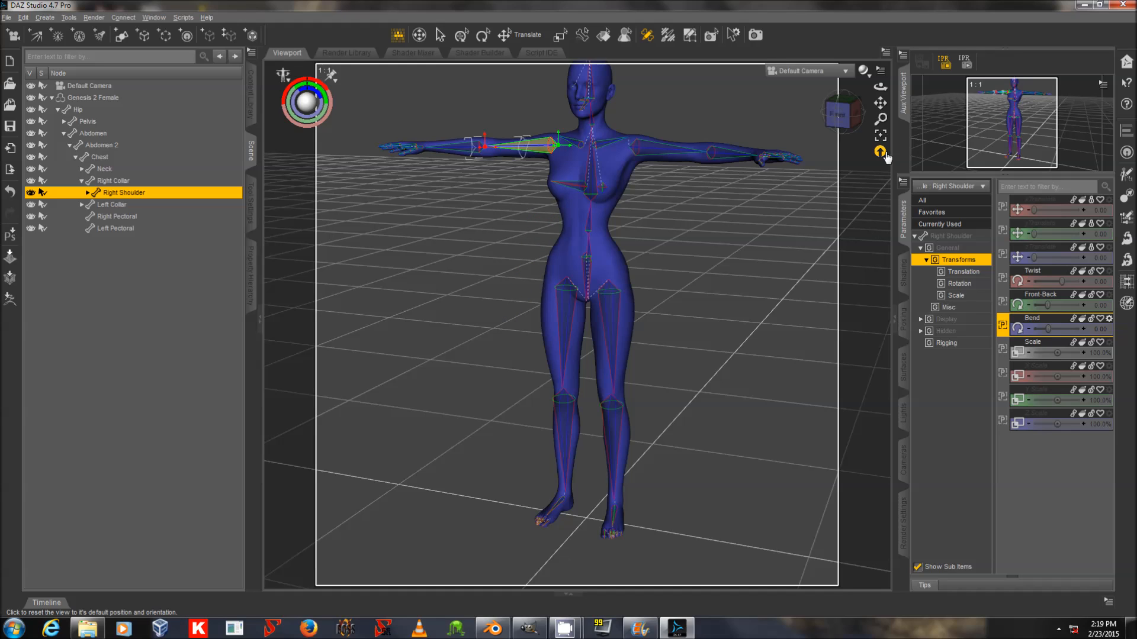
Start saving the Genesis 2 Female figure's morphs as a Morph Asset support asset, with the product name ATestMorph
click(101, 99)
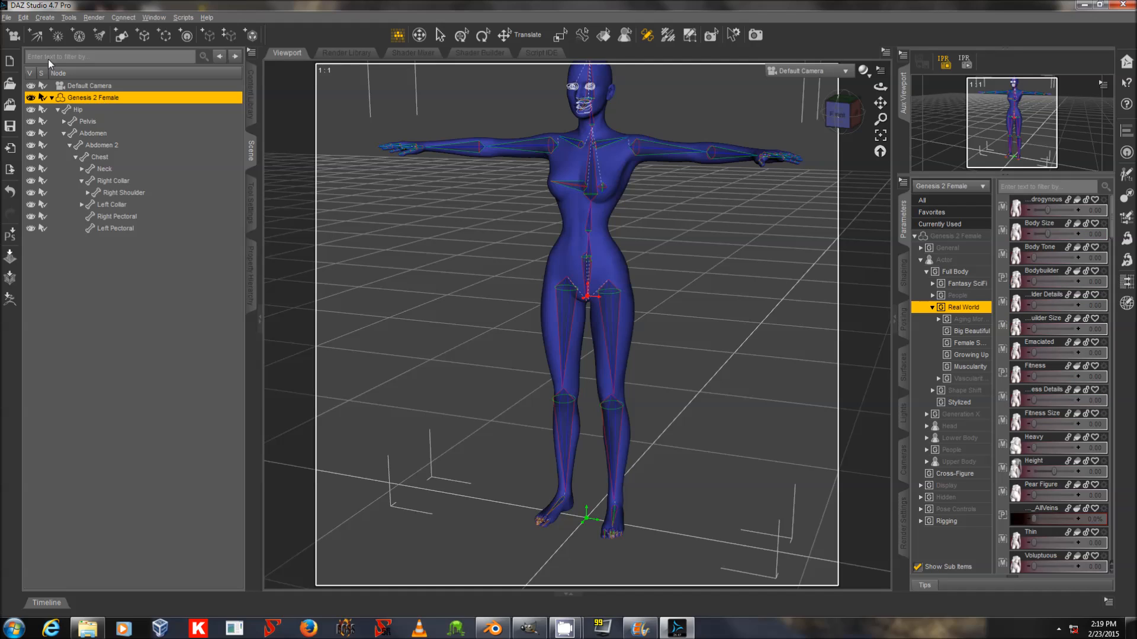
click(6, 17)
mouse_move(58, 102)
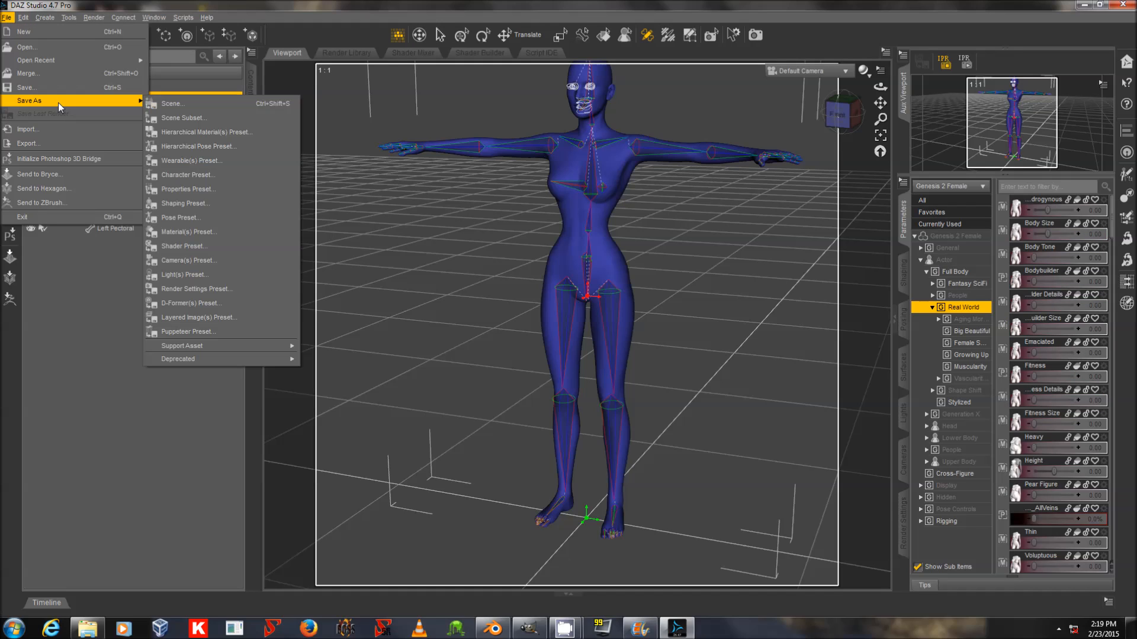
mouse_move(254, 347)
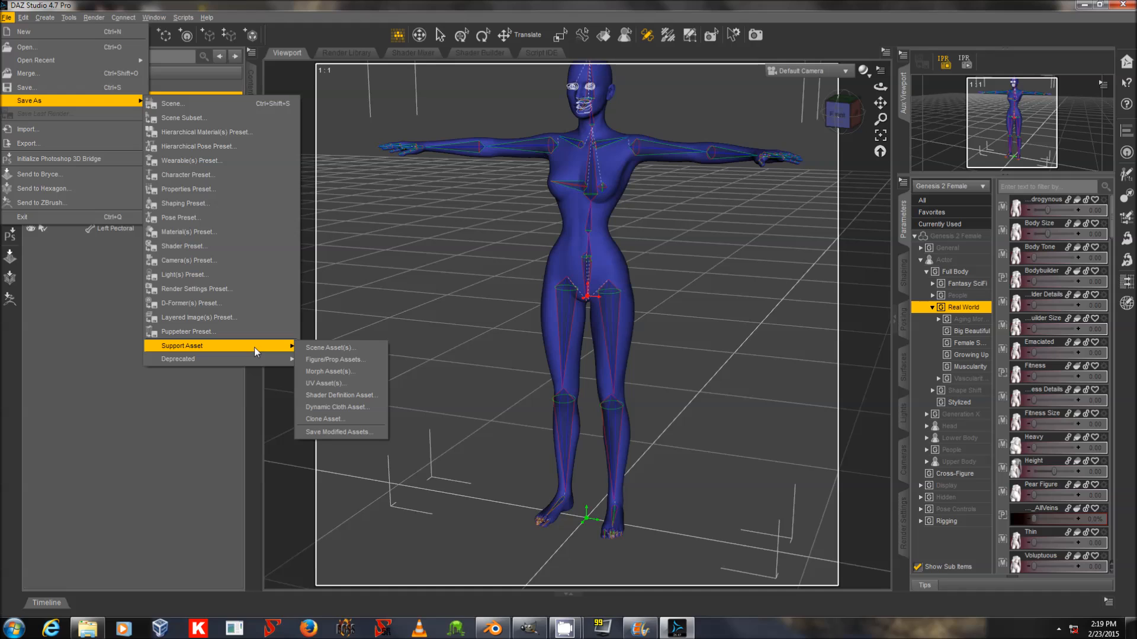
click(335, 373)
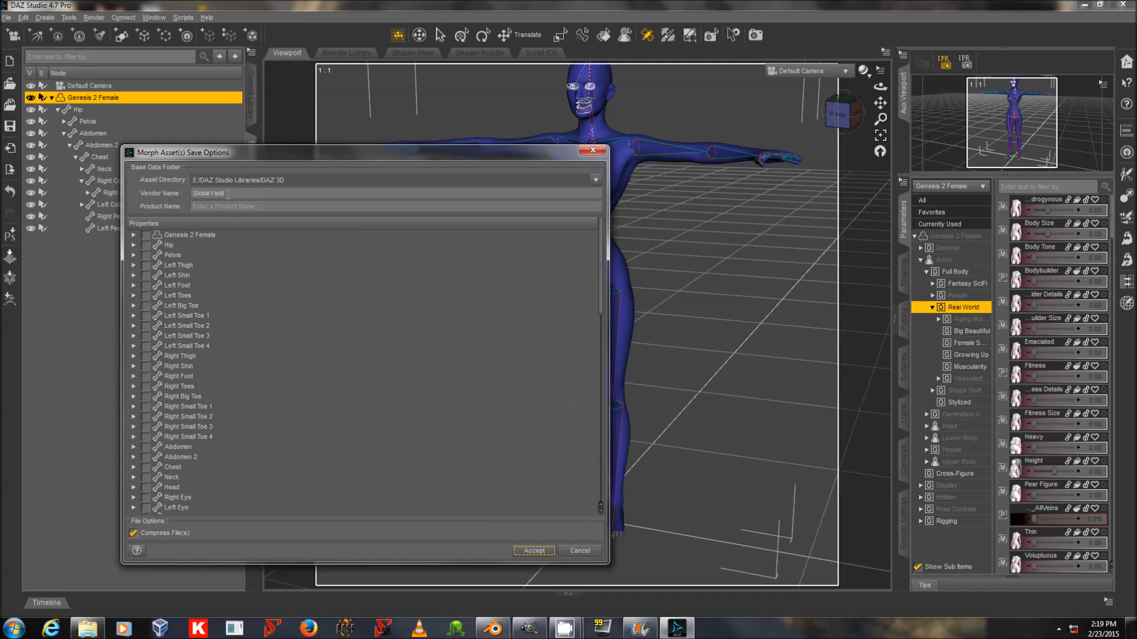
click(227, 193)
click(230, 208)
text(ATestMorph)
Include only A New Morph Name from Genesis 2 Female's Actor, Full Body, Real World group, and save the morph asset
double_click(222, 234)
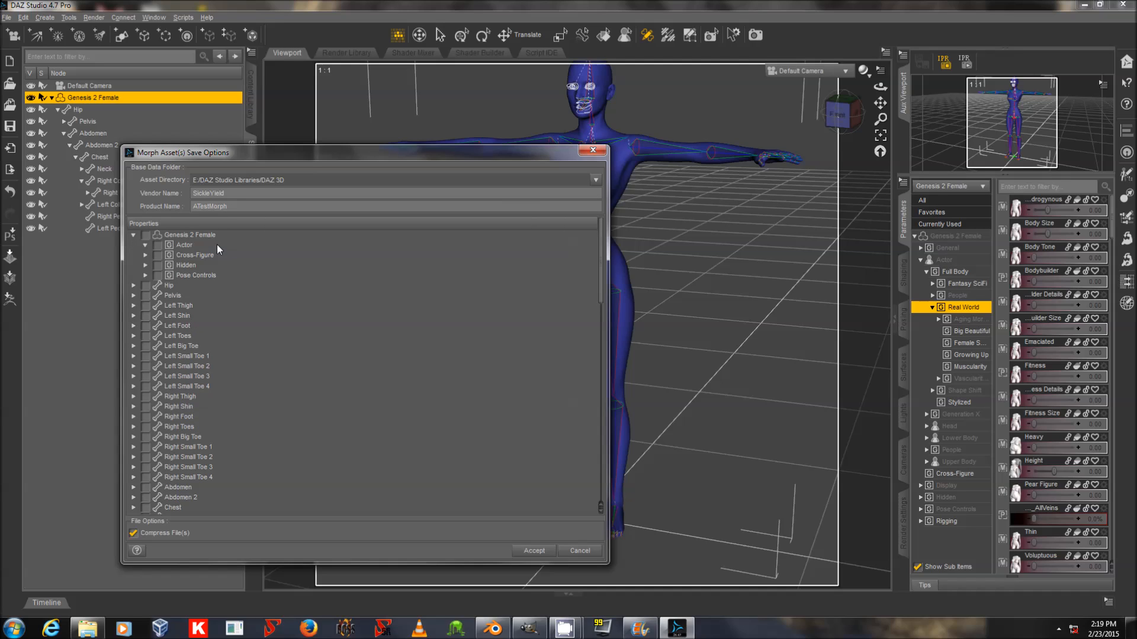
double_click(217, 244)
double_click(227, 257)
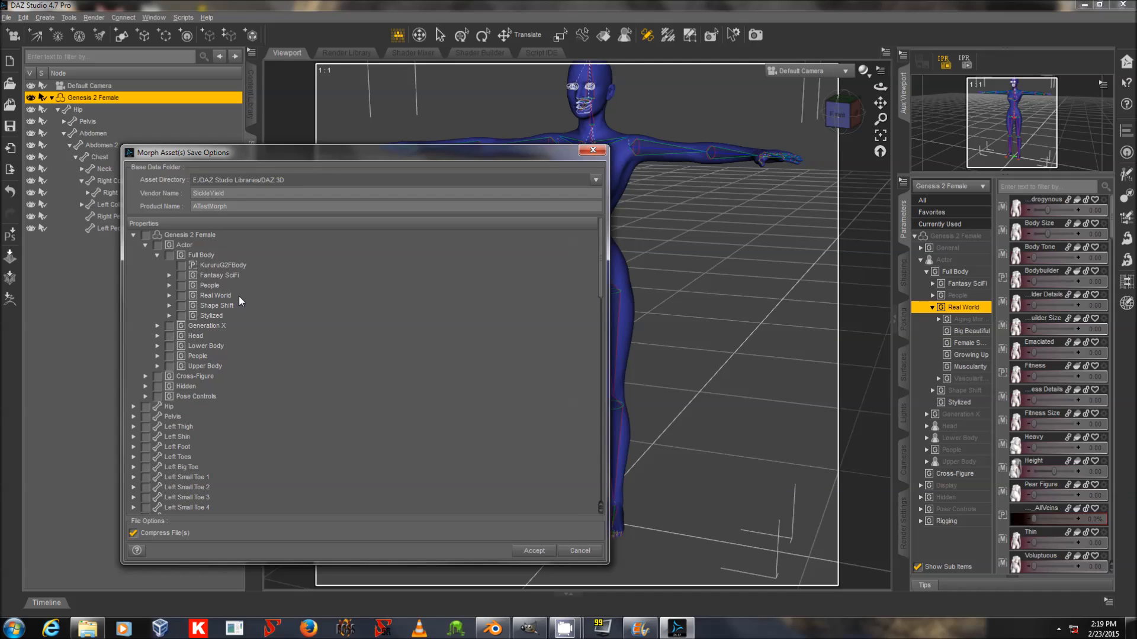
double_click(197, 295)
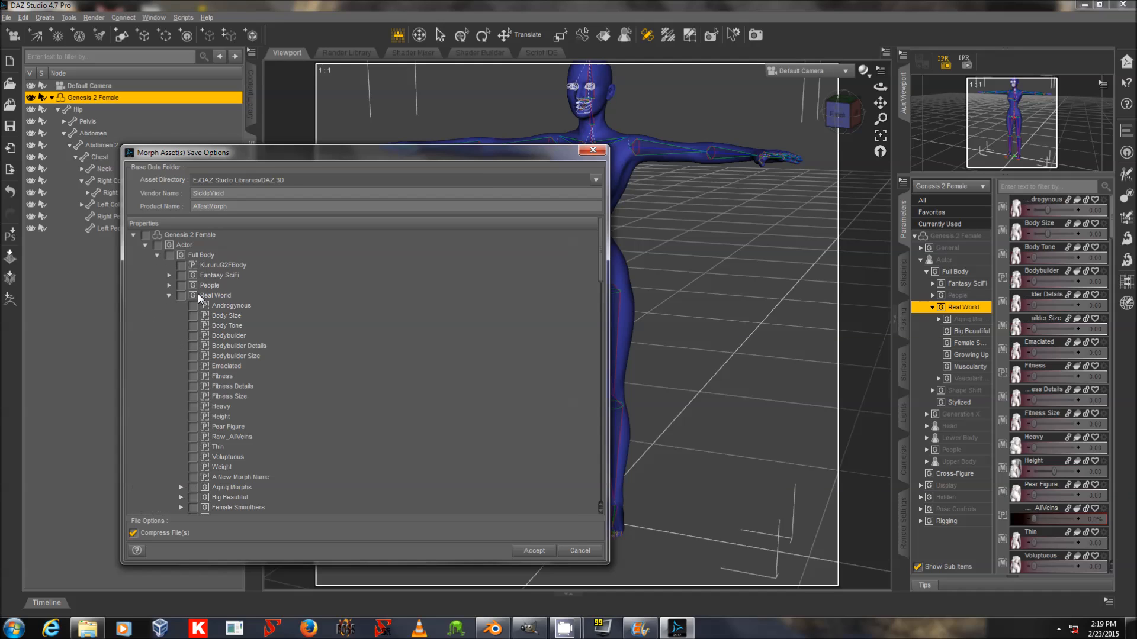
scroll(277, 310, down, 4)
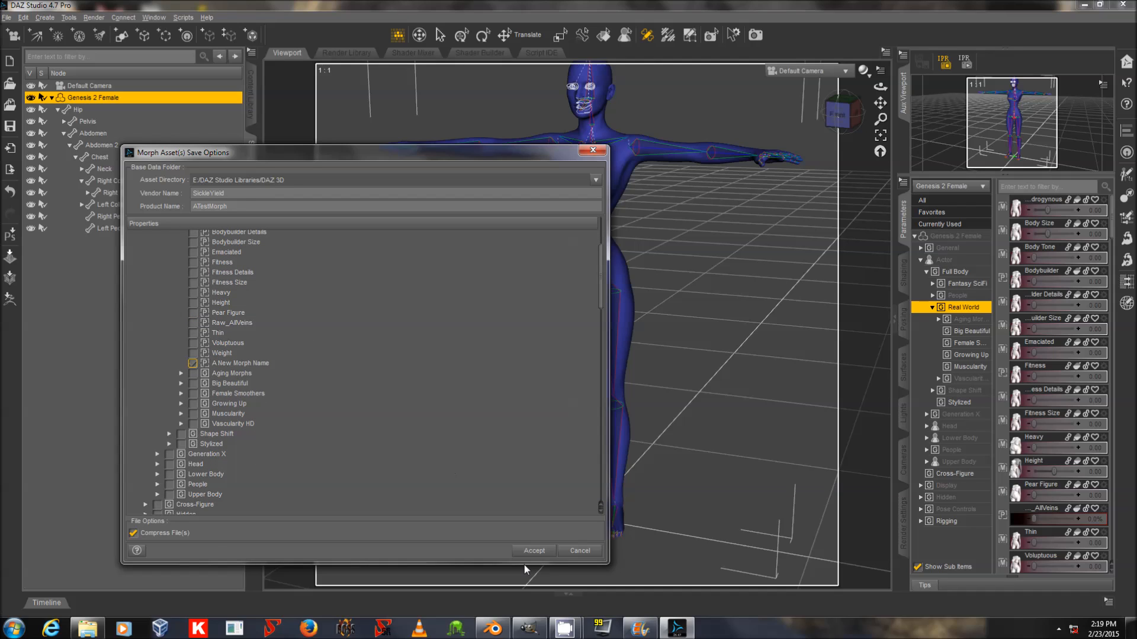
click(533, 551)
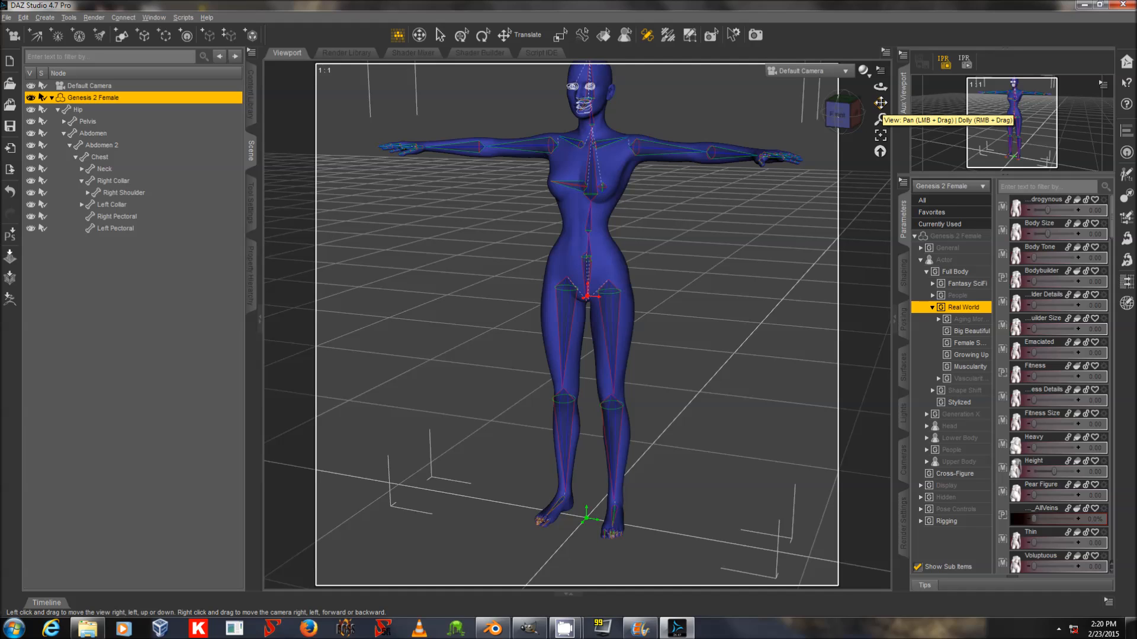
Bring the figure's head into view and switch from the Joint Editor to the Translate tool
drag(881, 103, 884, 122)
click(516, 37)
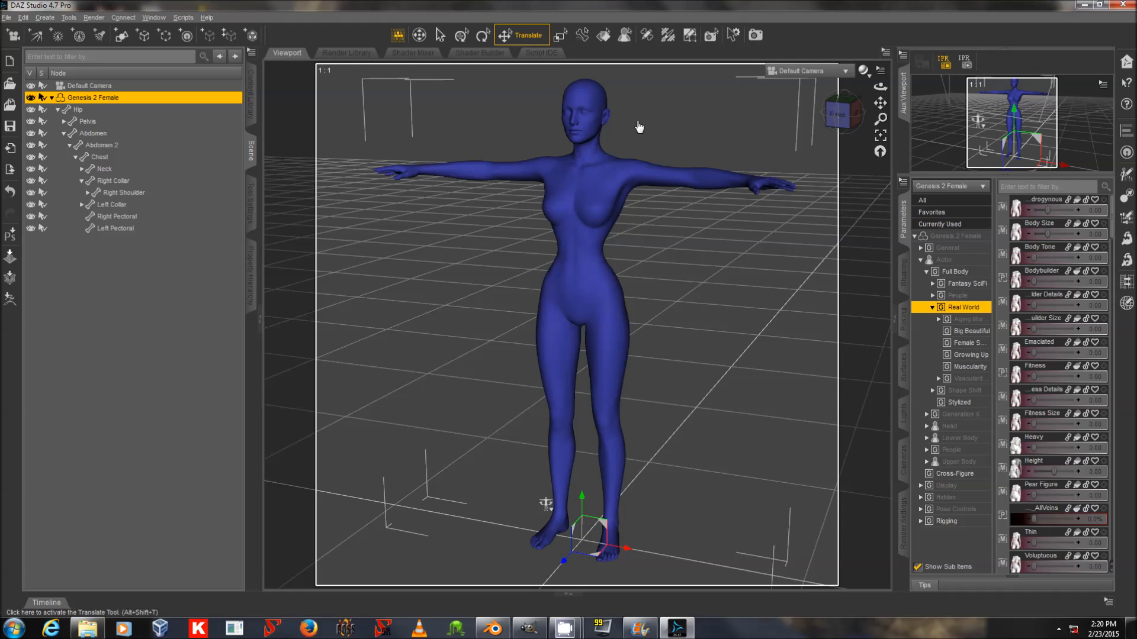